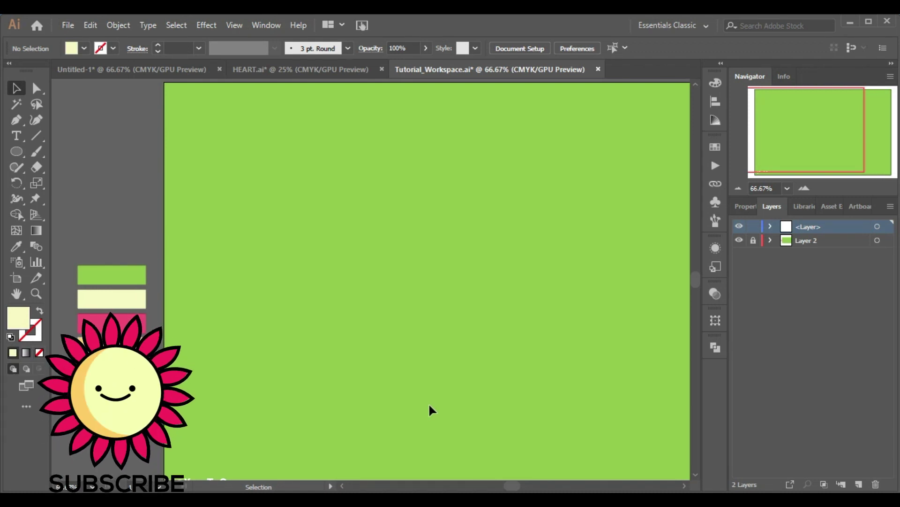
Step: Draw a pale yellow circle near the top left of the artboard
click(684, 486)
click(697, 475)
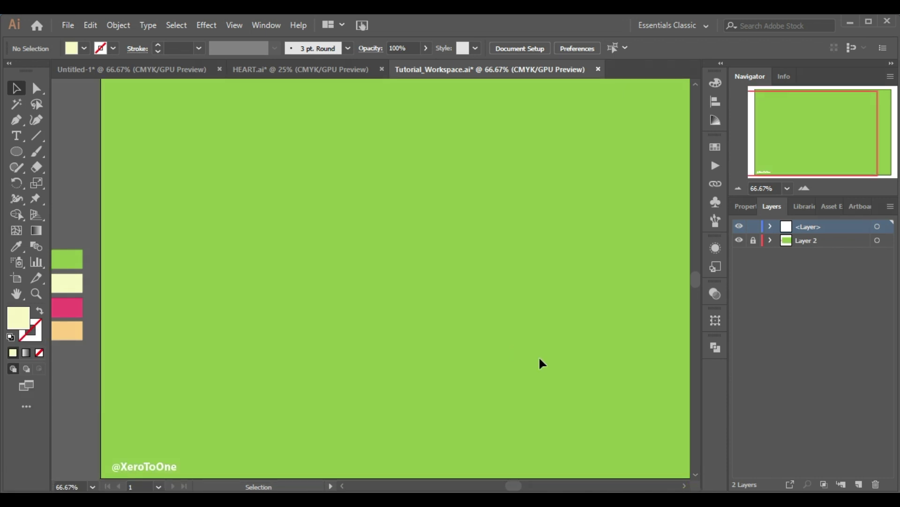
click(688, 488)
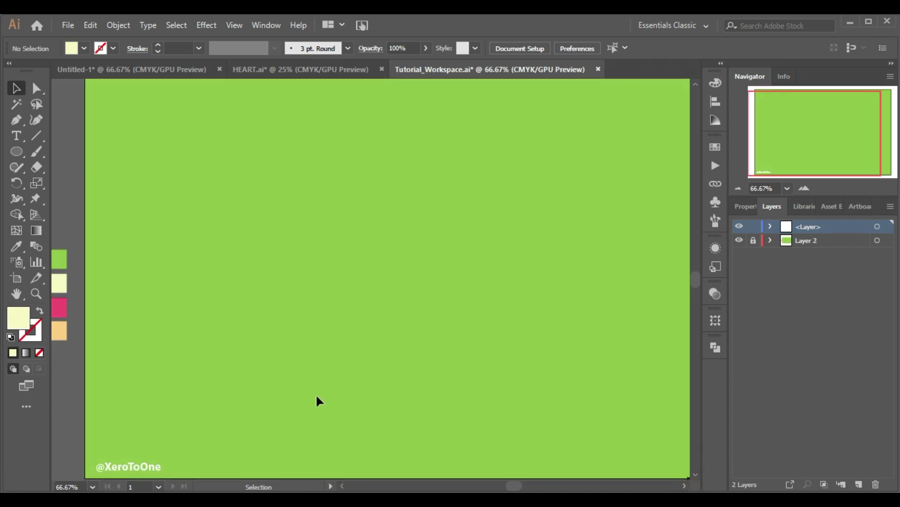
click(13, 154)
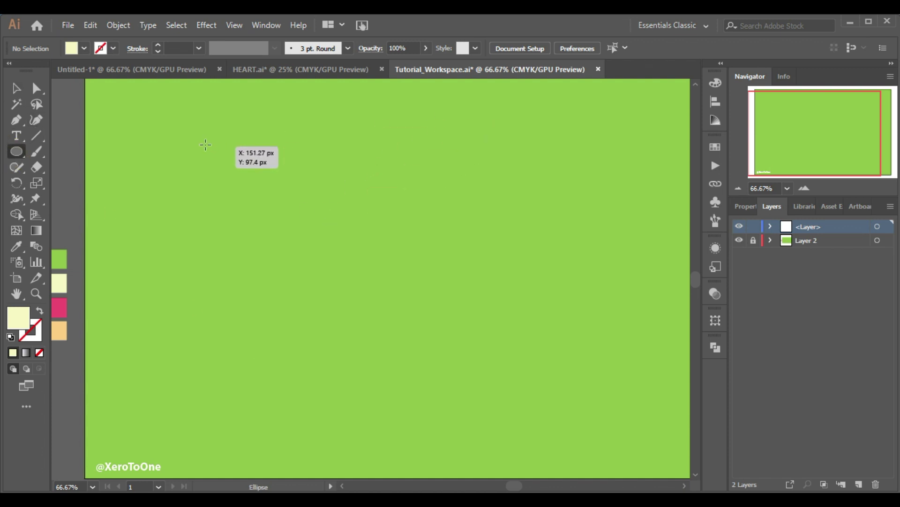
drag(199, 145, 338, 226)
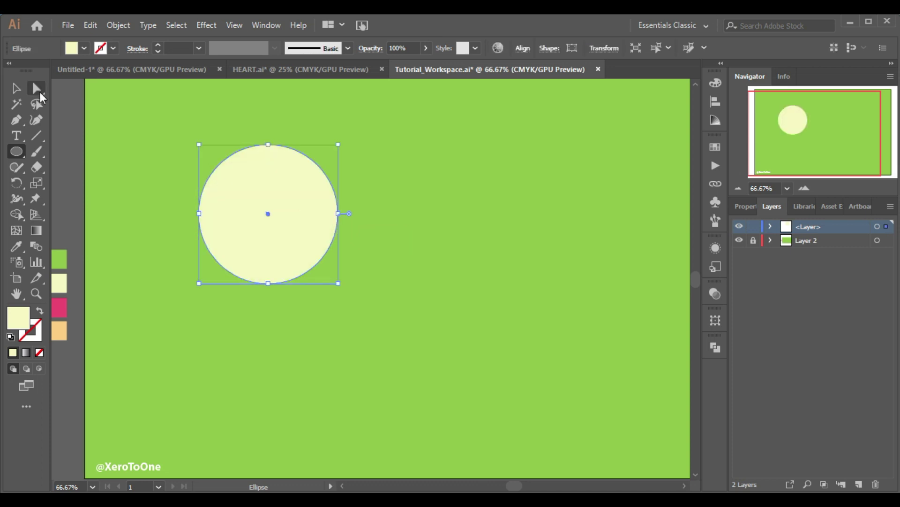
click(21, 91)
click(175, 196)
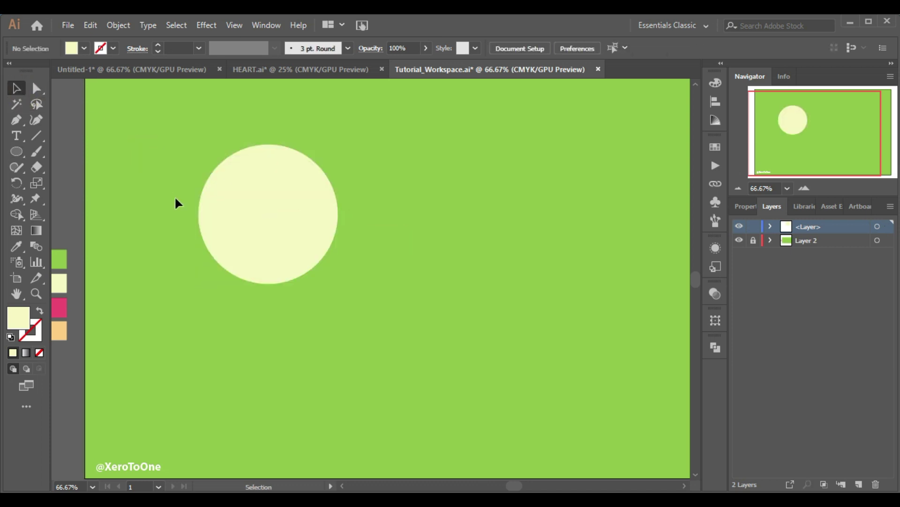
Step: Start a pen path on the circle's right edge and add a point straight below it
click(21, 123)
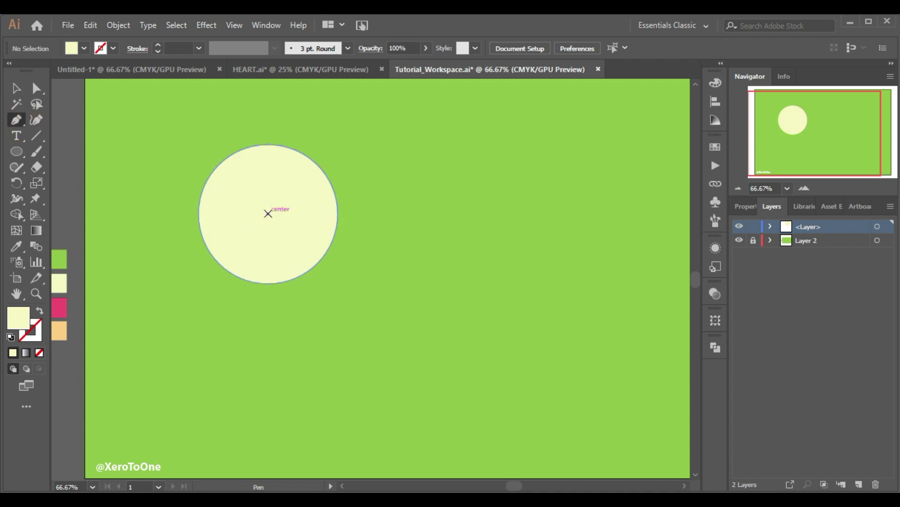
click(270, 214)
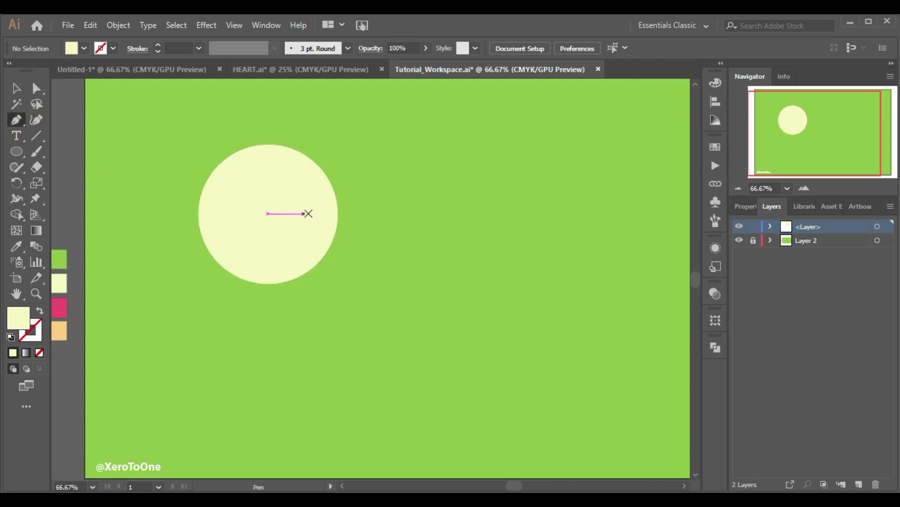
click(336, 214)
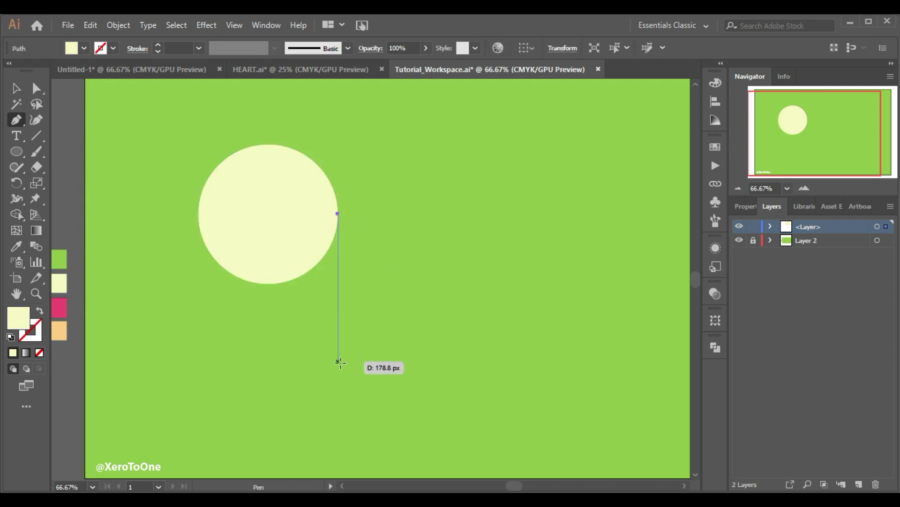
shift+click(339, 381)
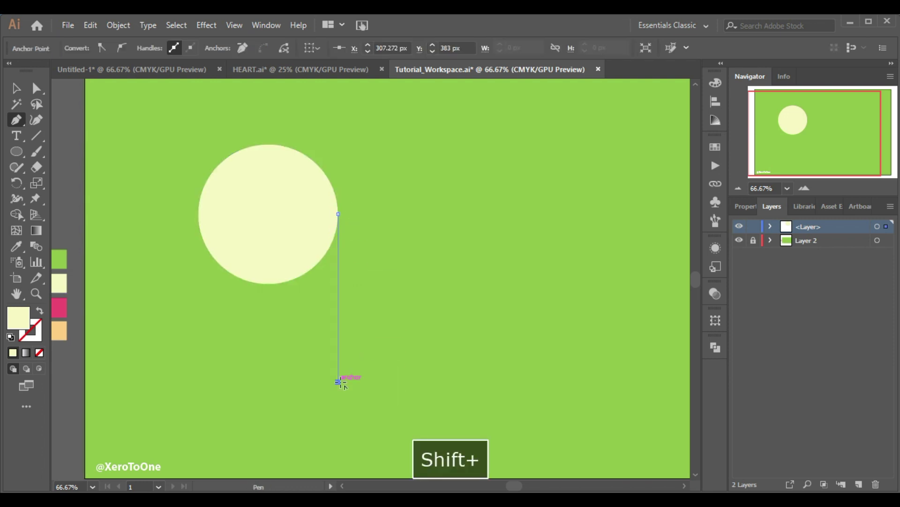
Step: Close the pen path at the circle's left edge, curve its diagonal side, and select both shapes
click(199, 215)
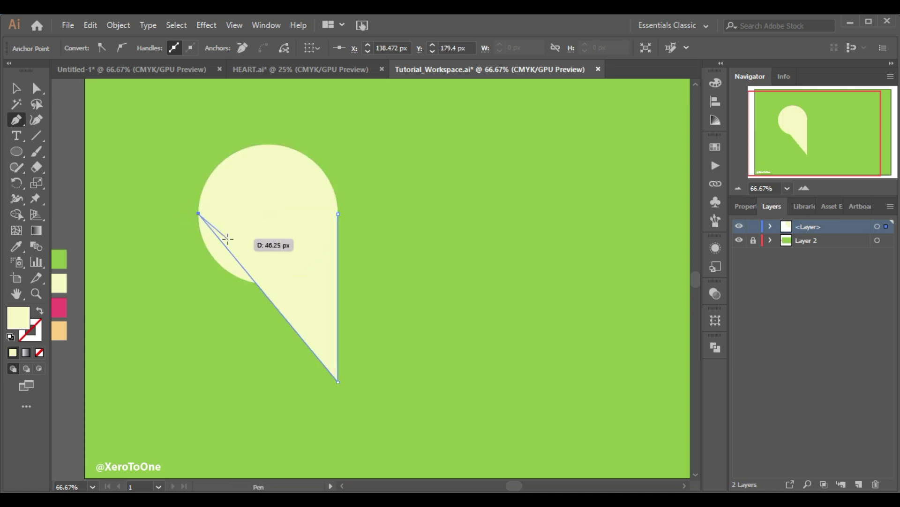
key(alt)
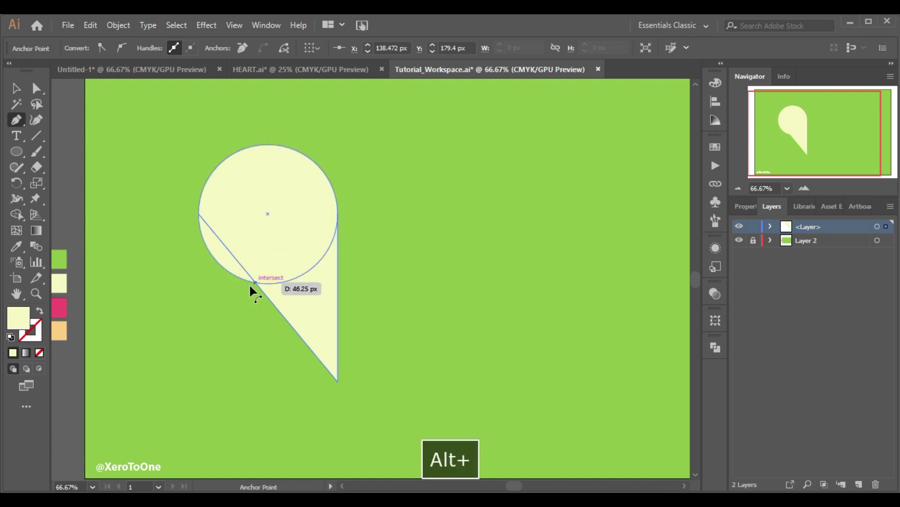
drag(249, 292, 227, 285)
drag(199, 214, 23, 87)
click(16, 87)
click(439, 434)
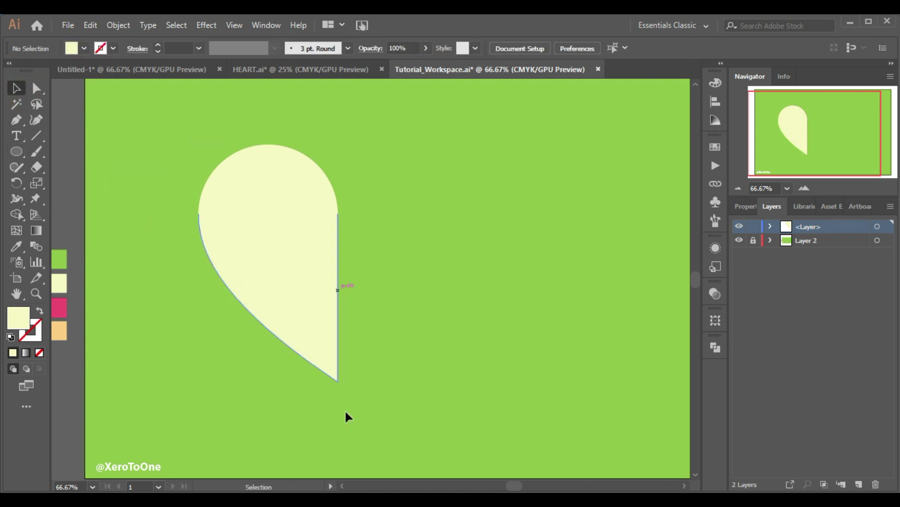
drag(362, 413, 183, 132)
Step: Merge the circle and pointed shape into one teardrop with Pathfinder Unite, then select it
click(716, 347)
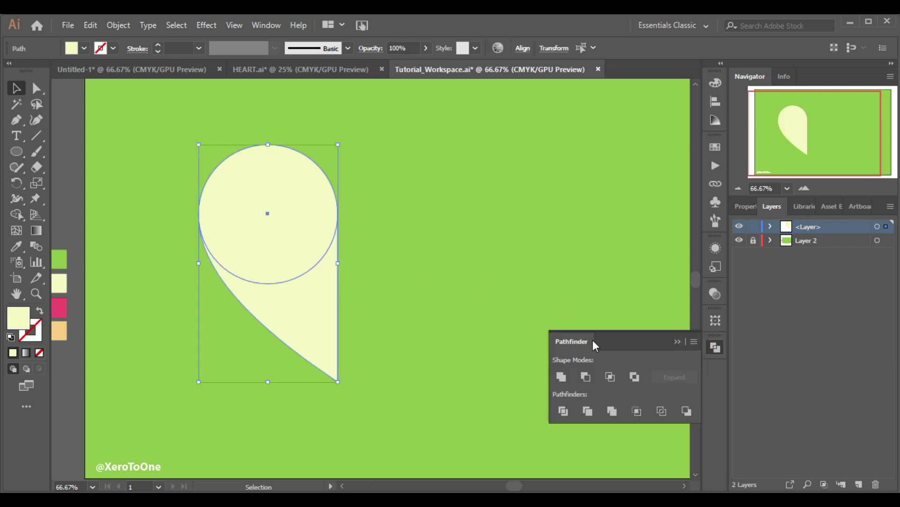
click(561, 376)
click(538, 267)
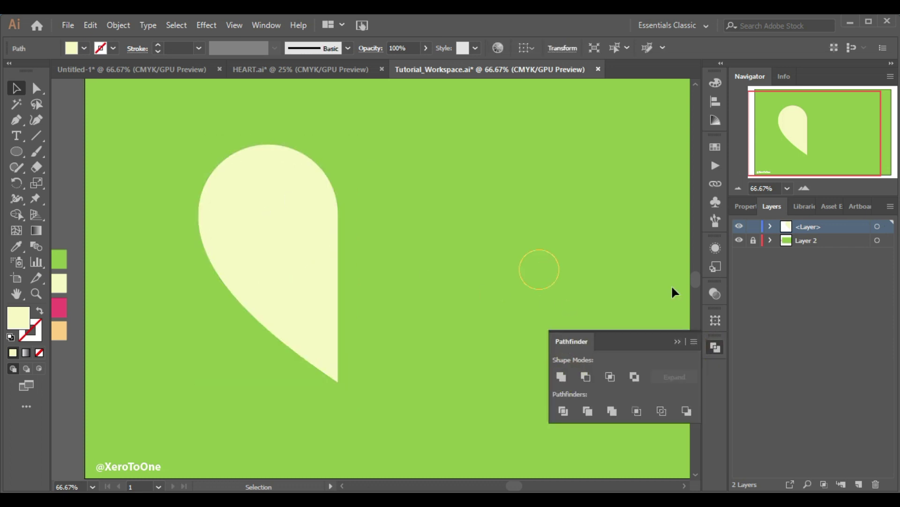
click(678, 341)
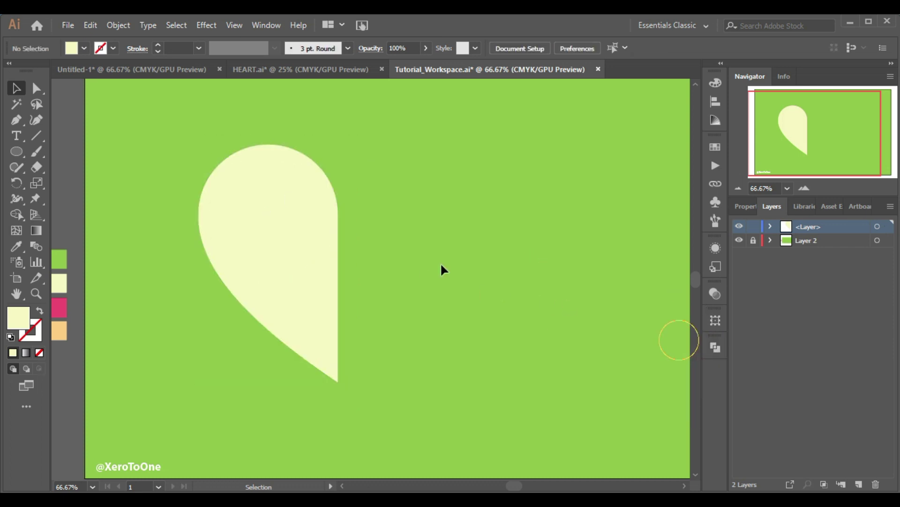
click(715, 347)
click(714, 354)
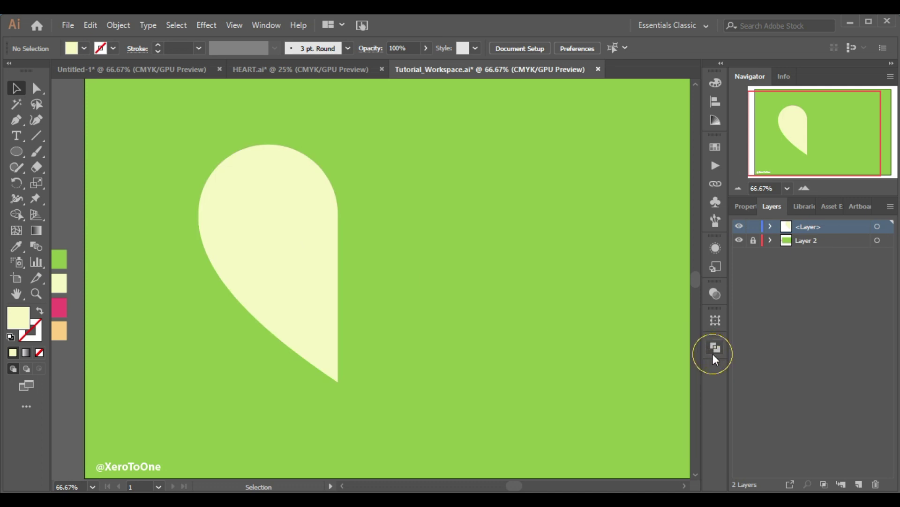
click(266, 25)
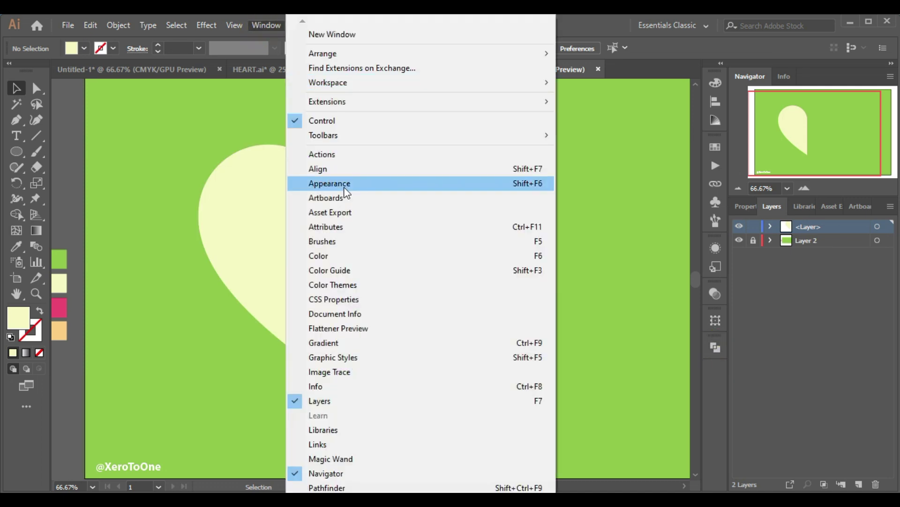
click(339, 488)
click(677, 341)
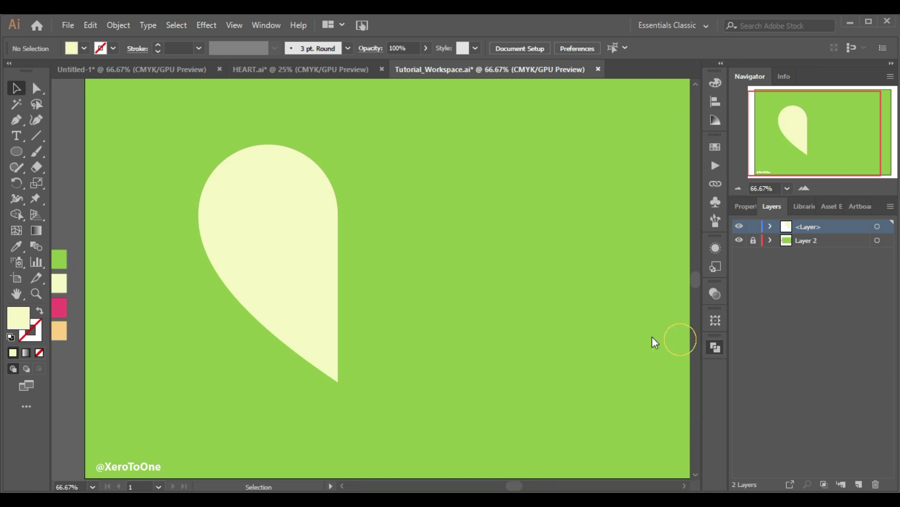
click(423, 286)
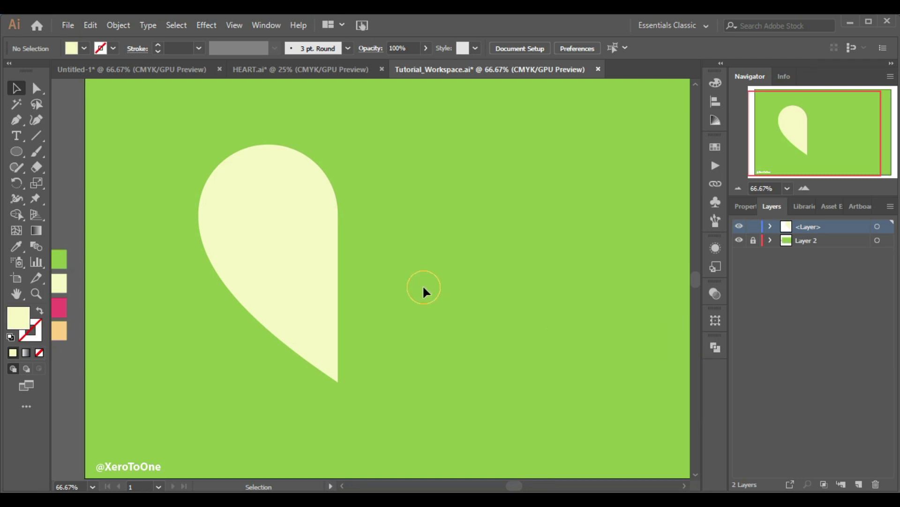
click(275, 251)
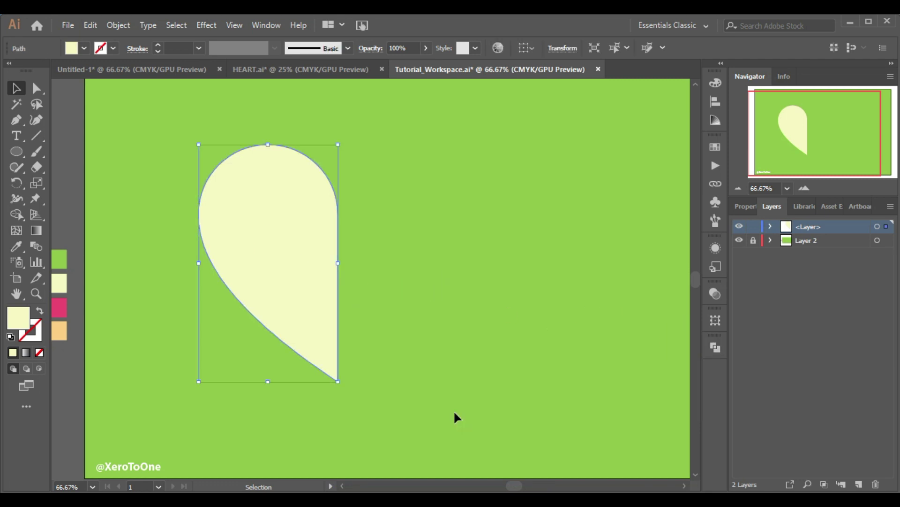
Step: Copy the teardrop to the right and reflect the copy vertically to complete the heart
key(alt)
drag(303, 268, 442, 267)
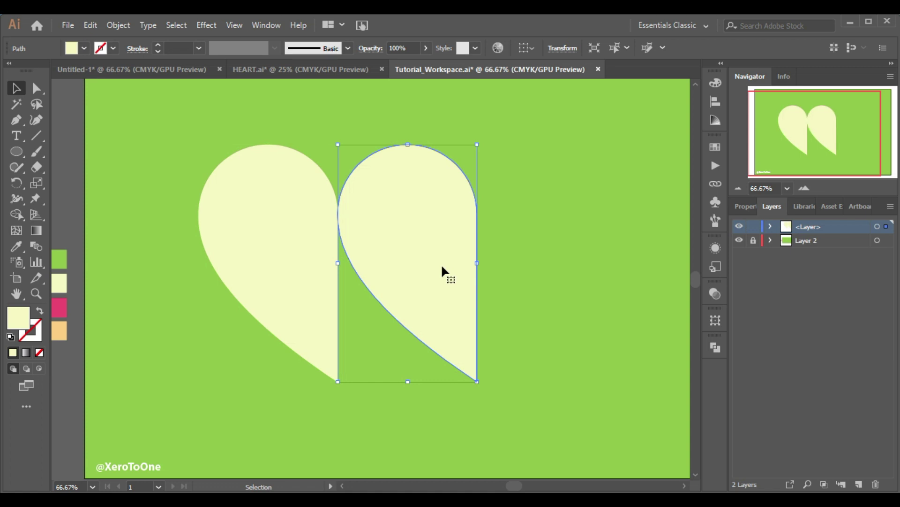
right_click(441, 264)
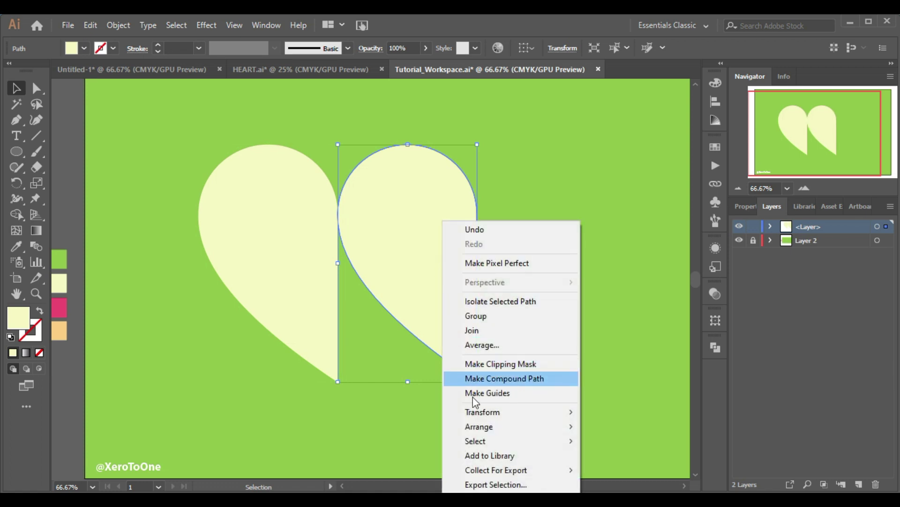
mouse_move(481, 415)
click(629, 345)
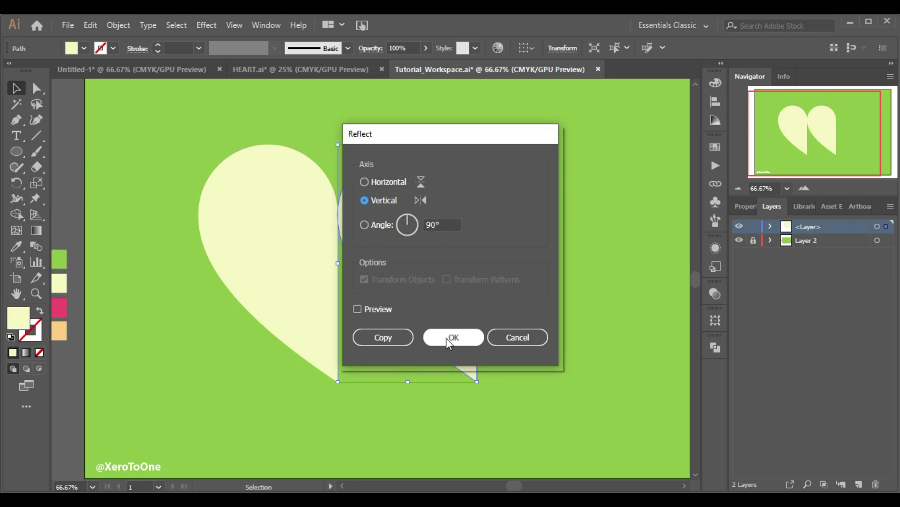
drag(433, 140, 679, 156)
click(612, 325)
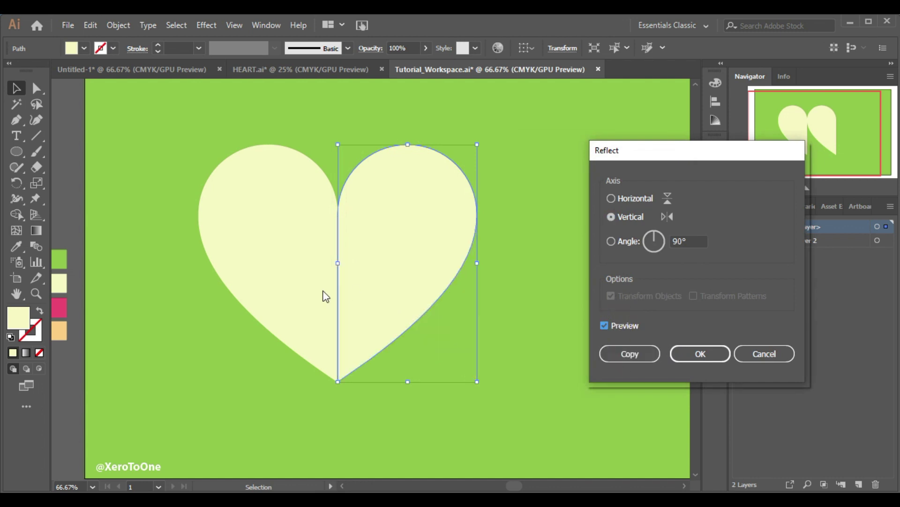
click(710, 357)
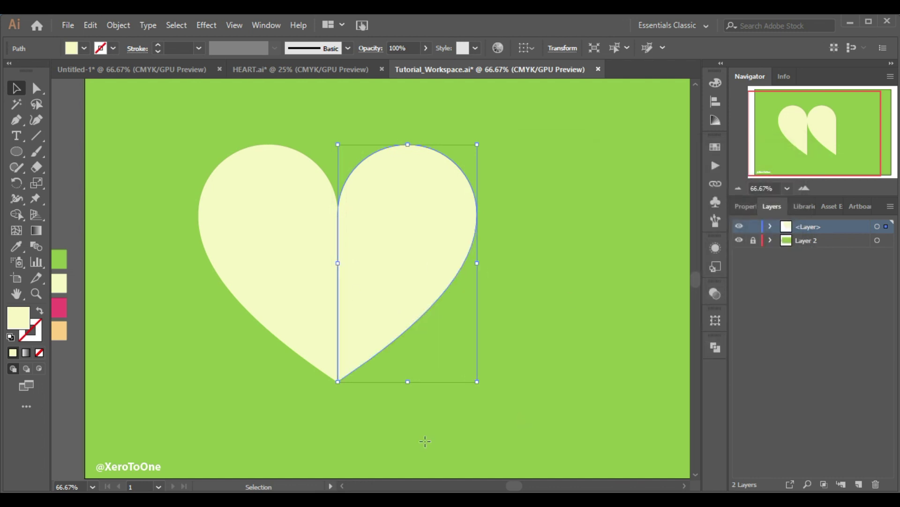
click(364, 419)
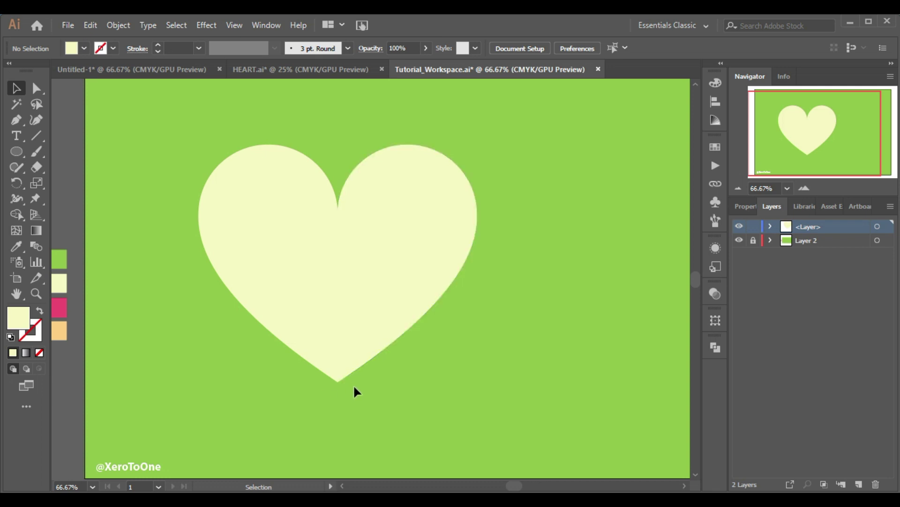
click(804, 189)
click(804, 189)
click(804, 189)
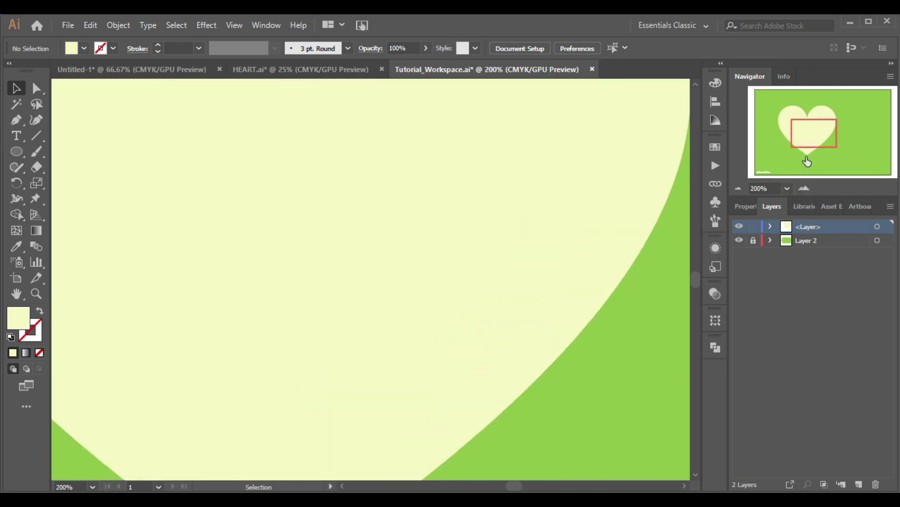
click(805, 156)
click(805, 188)
click(804, 188)
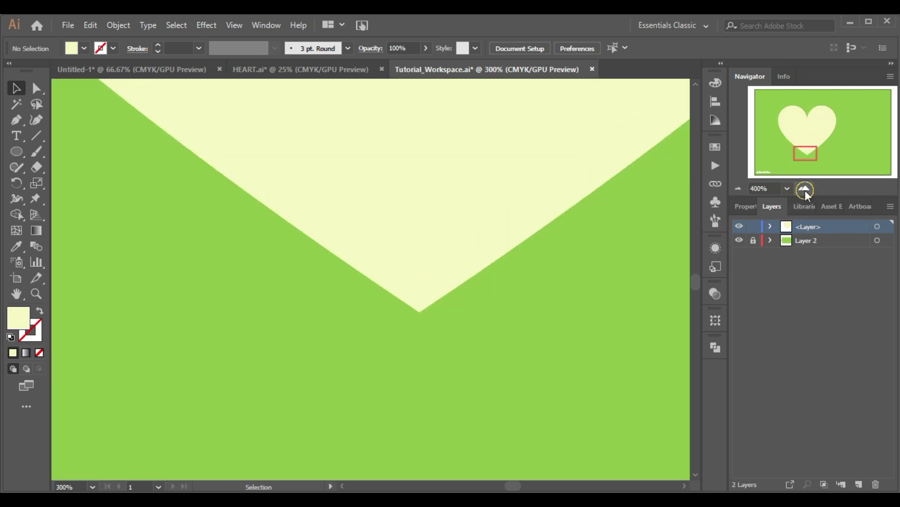
click(805, 188)
click(805, 189)
click(805, 189)
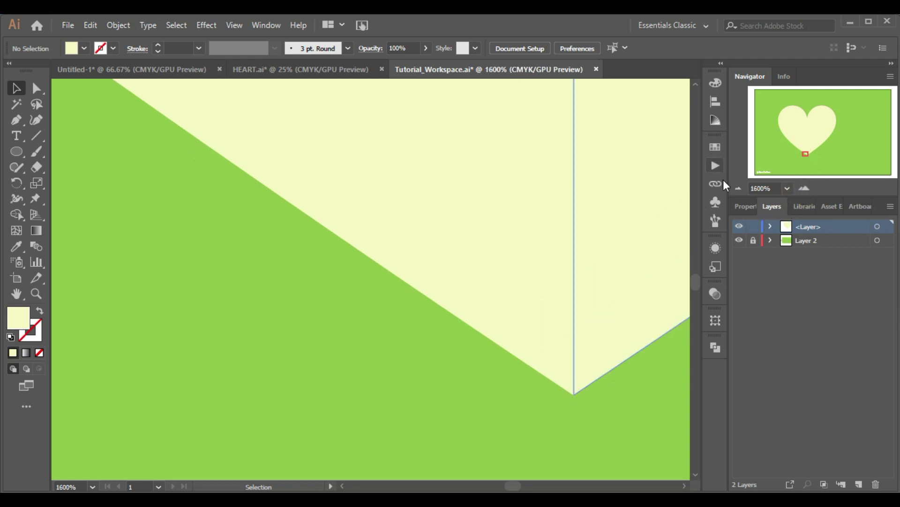
click(737, 188)
click(738, 188)
click(737, 188)
click(738, 188)
click(737, 188)
click(737, 188)
click(737, 189)
click(738, 189)
click(737, 189)
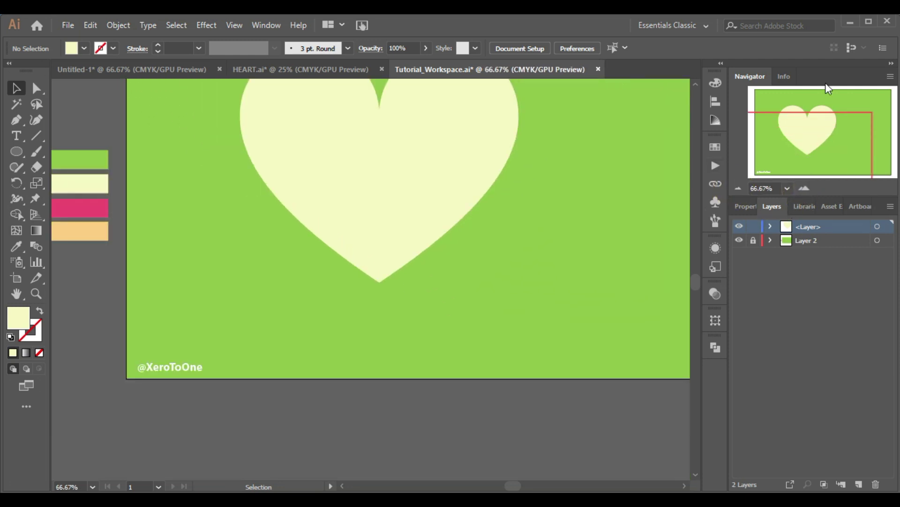
drag(824, 113, 812, 134)
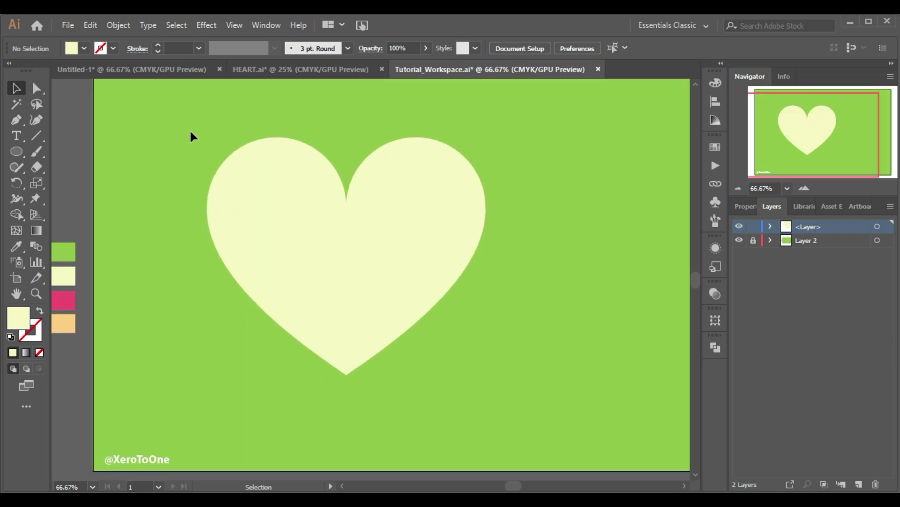
drag(190, 137, 488, 318)
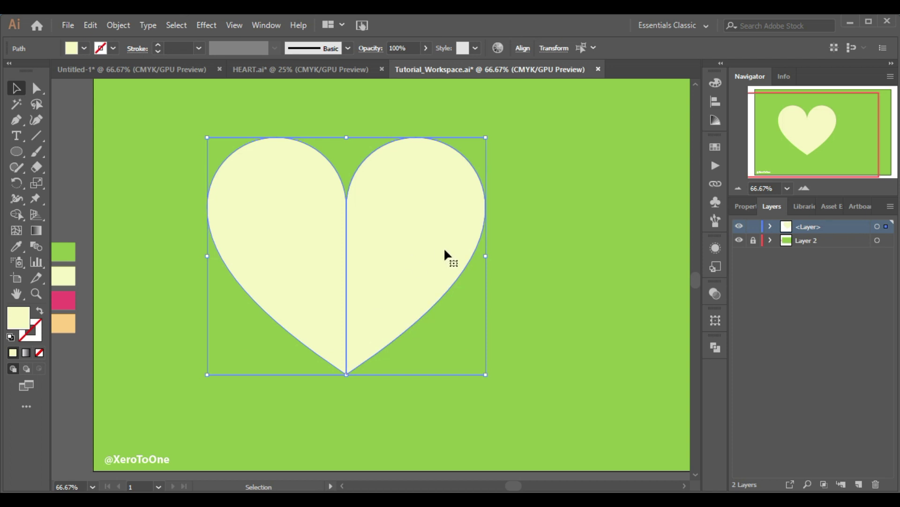
Step: Copy the heart up-left onto the pasteboard and scale the copy down to about 63 × 54 px
alt+click(420, 232)
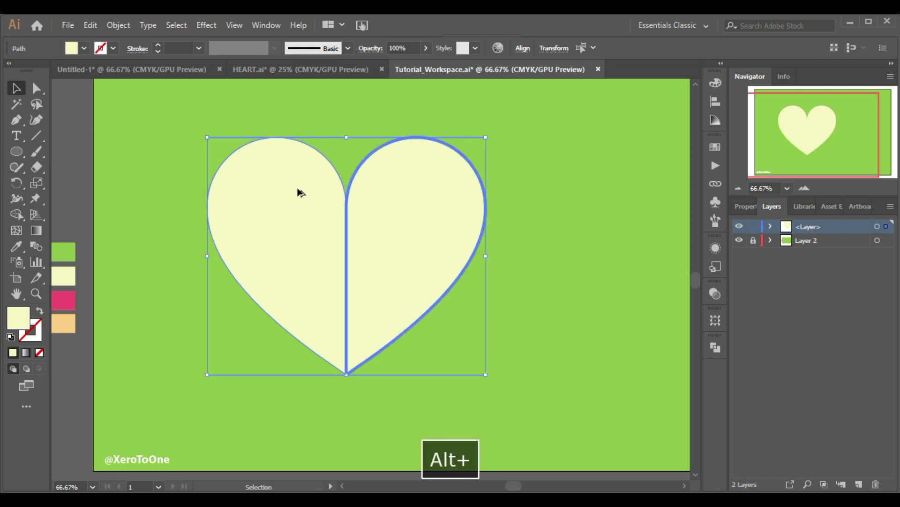
drag(431, 242, 257, 178)
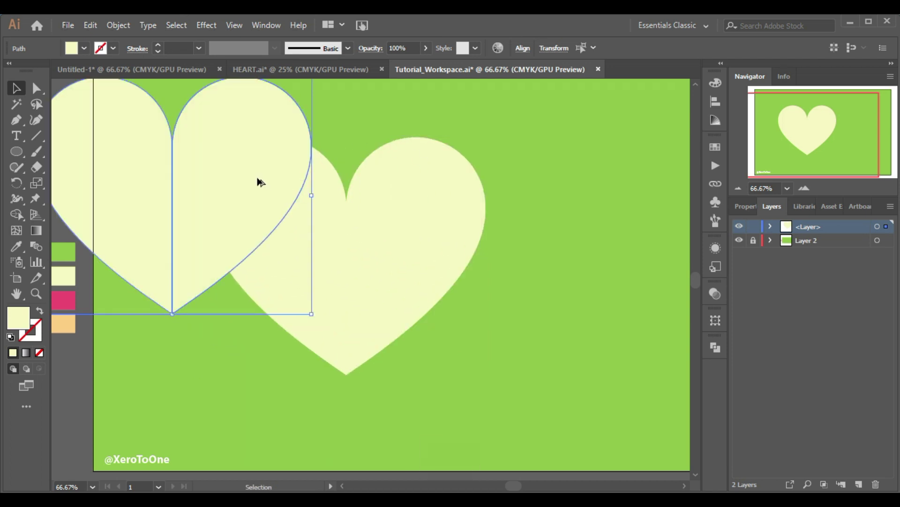
drag(314, 198, 81, 189)
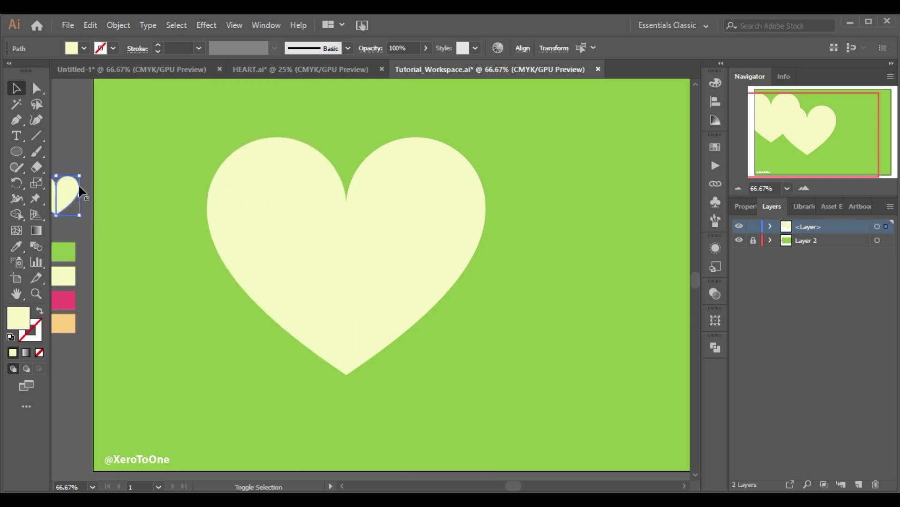
Step: Unite both halves of the full-size heart, then shift it toward the artboard's left
drag(431, 360, 259, 253)
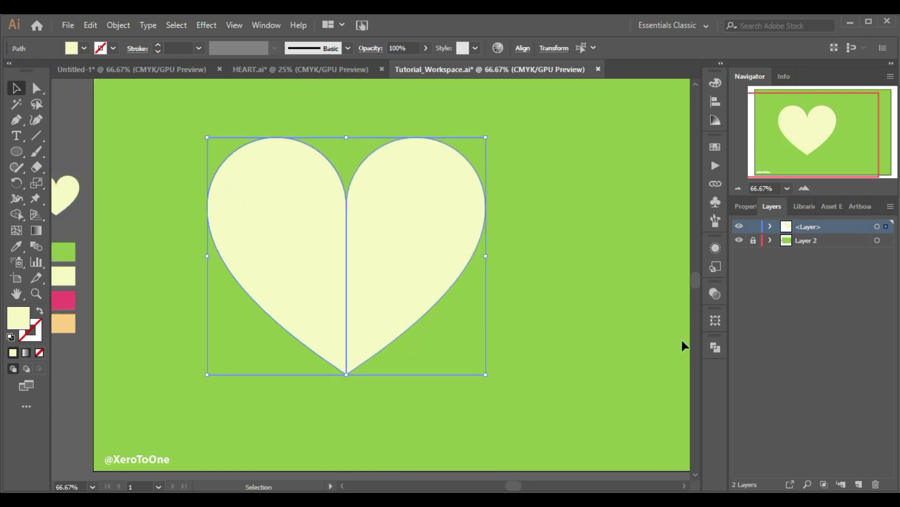
click(710, 348)
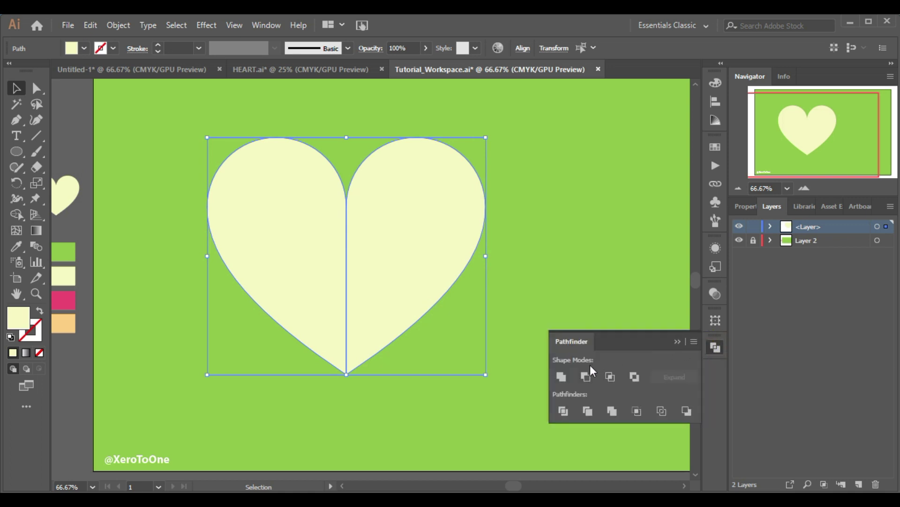
click(559, 378)
click(679, 340)
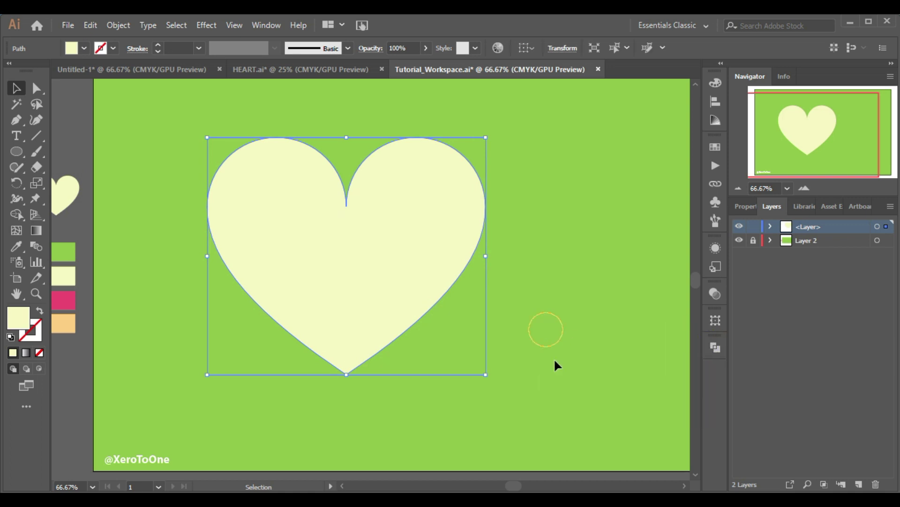
click(554, 361)
drag(808, 159, 822, 136)
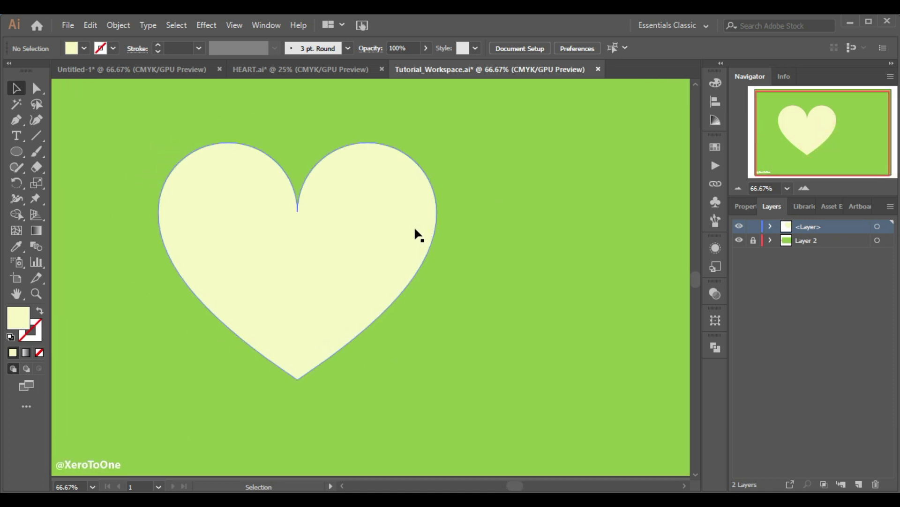
drag(407, 227, 314, 227)
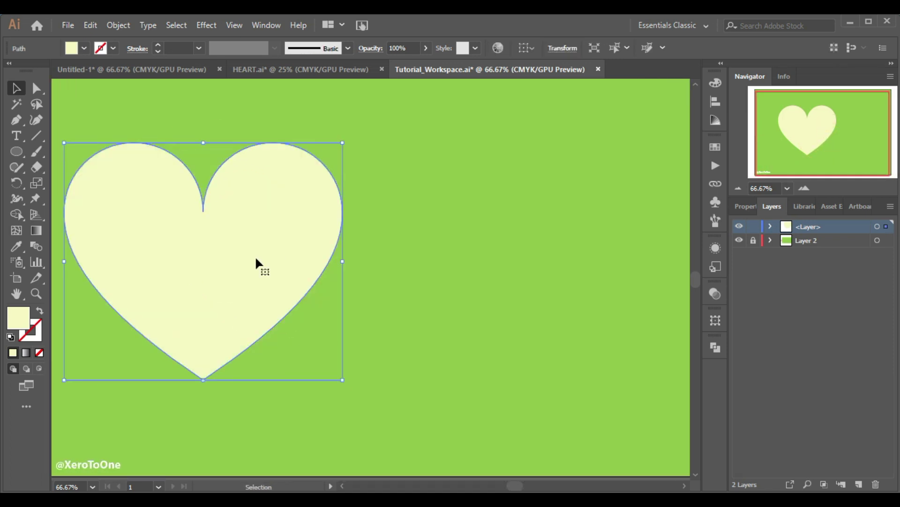
Step: Copy the heart to the right as an unfilled outline with a 9 pt black stroke
alt+drag(255, 255, 568, 262)
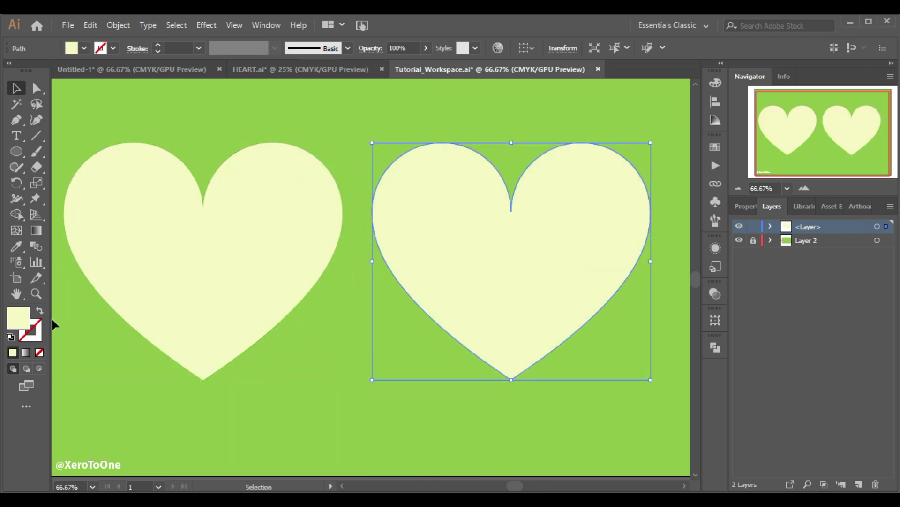
click(42, 309)
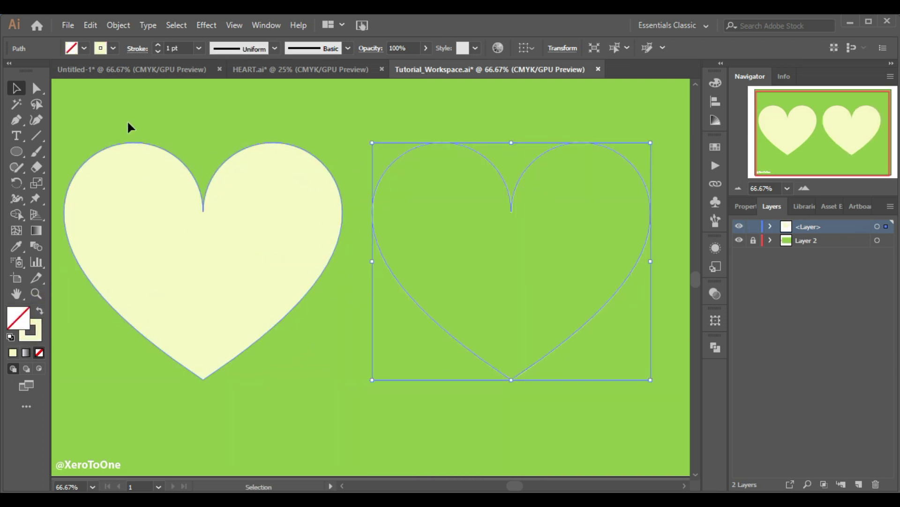
click(113, 48)
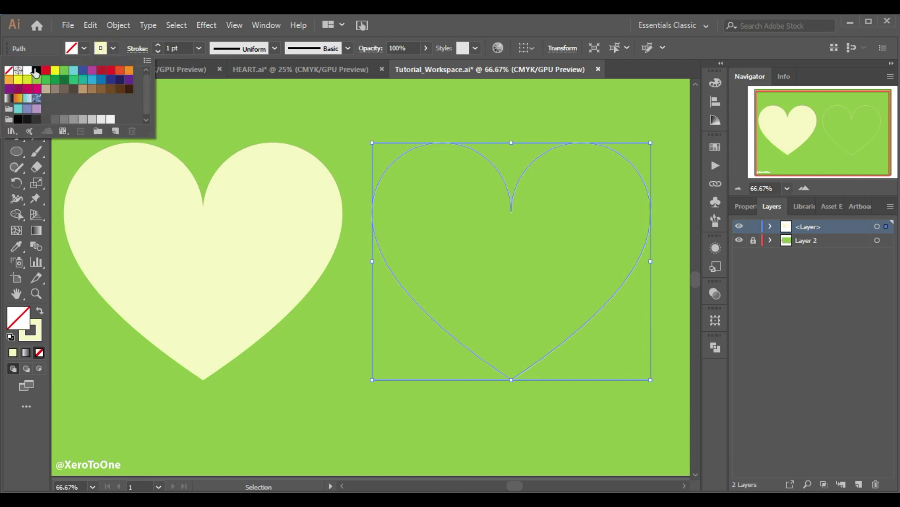
click(37, 71)
click(159, 46)
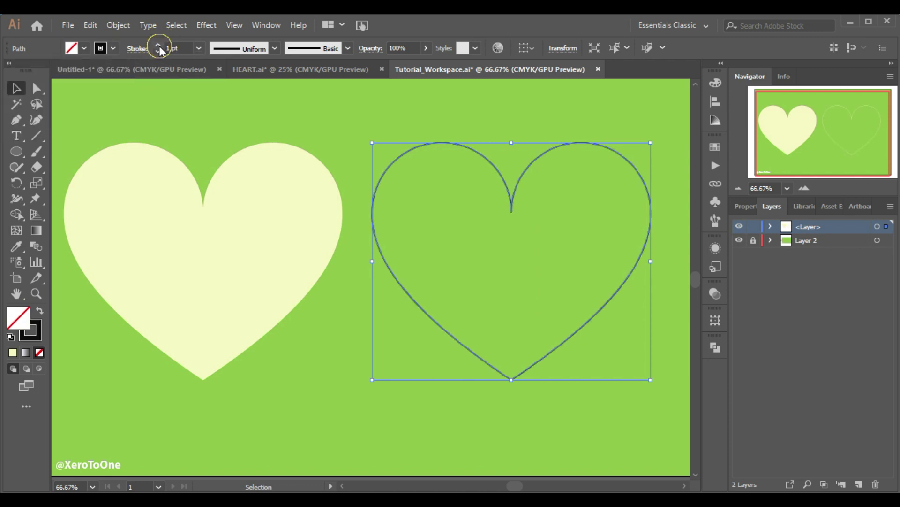
click(159, 46)
click(159, 46)
click(159, 46)
click(159, 46)
click(159, 46)
click(159, 46)
click(159, 46)
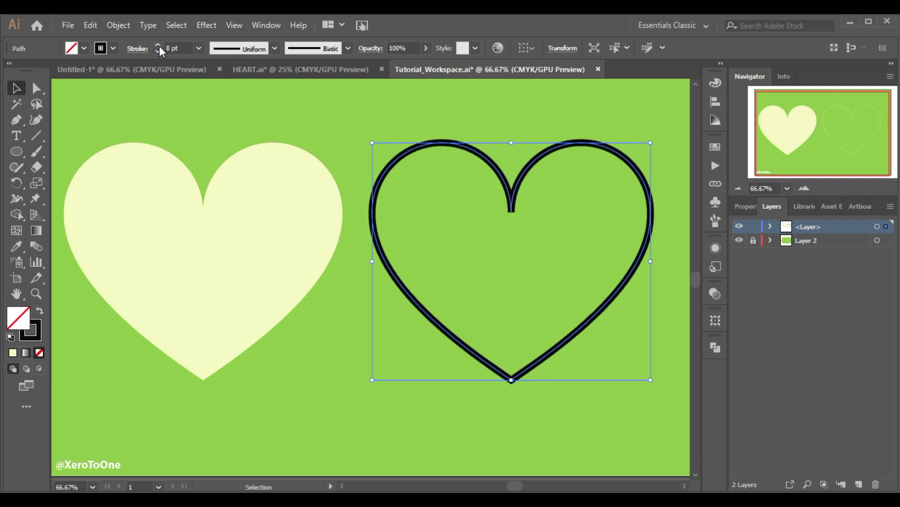
click(159, 46)
click(248, 163)
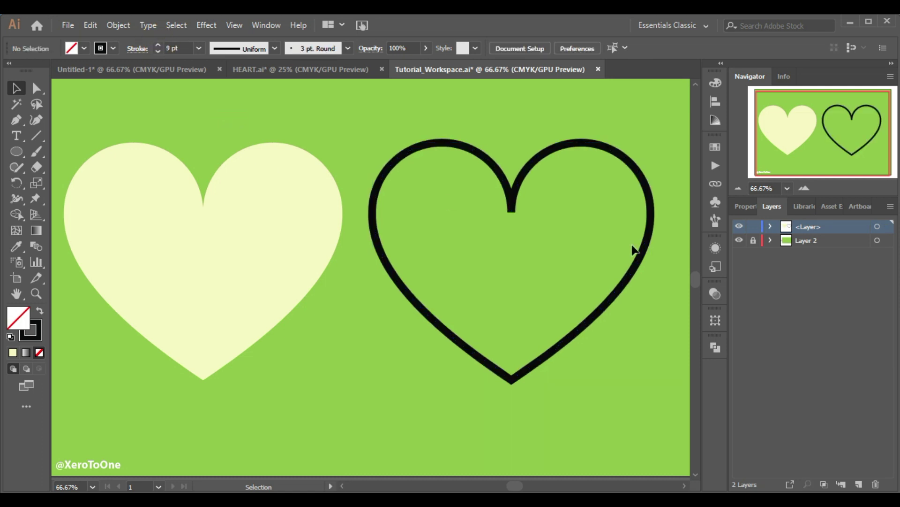
Step: Align the outlined heart's stroke to Outside and hide its selection edges
click(511, 211)
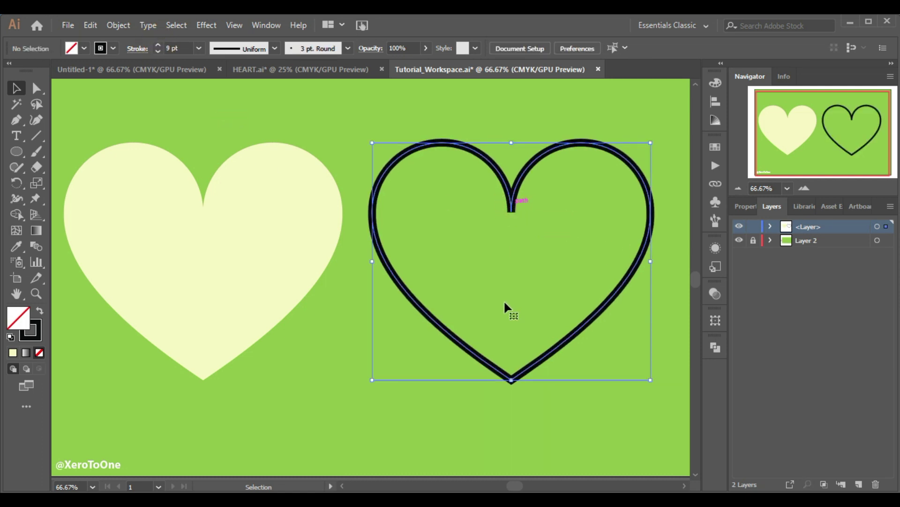
click(137, 48)
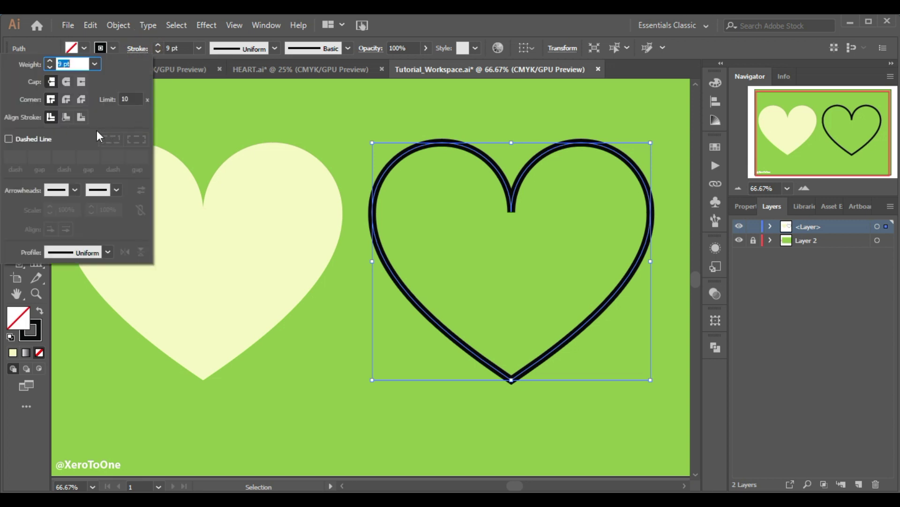
click(82, 117)
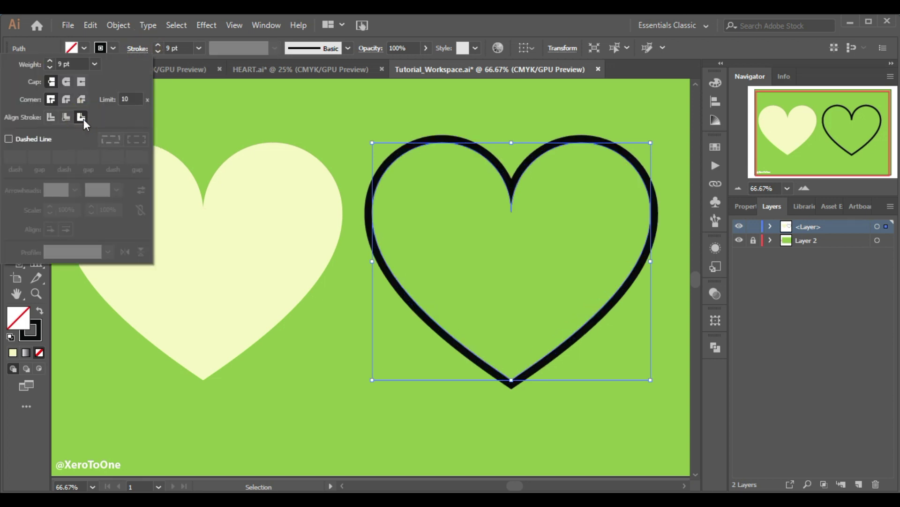
click(65, 117)
click(52, 117)
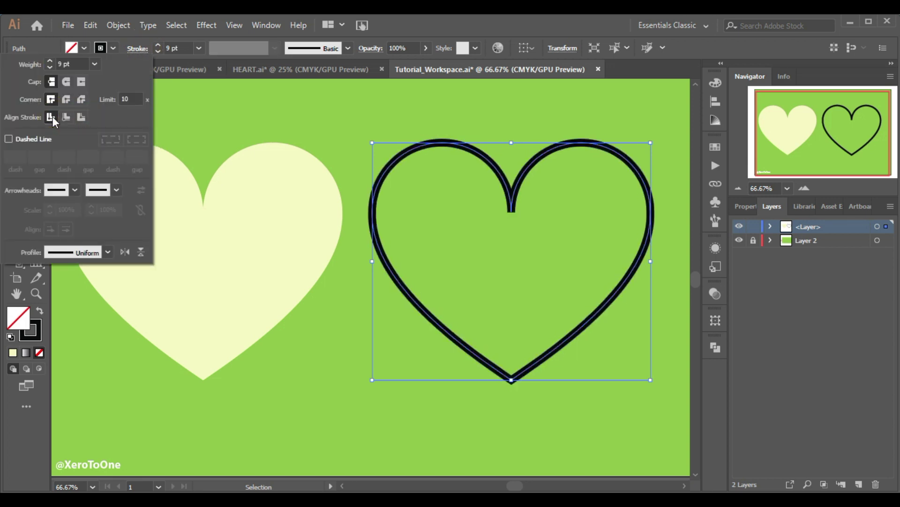
click(82, 117)
click(373, 105)
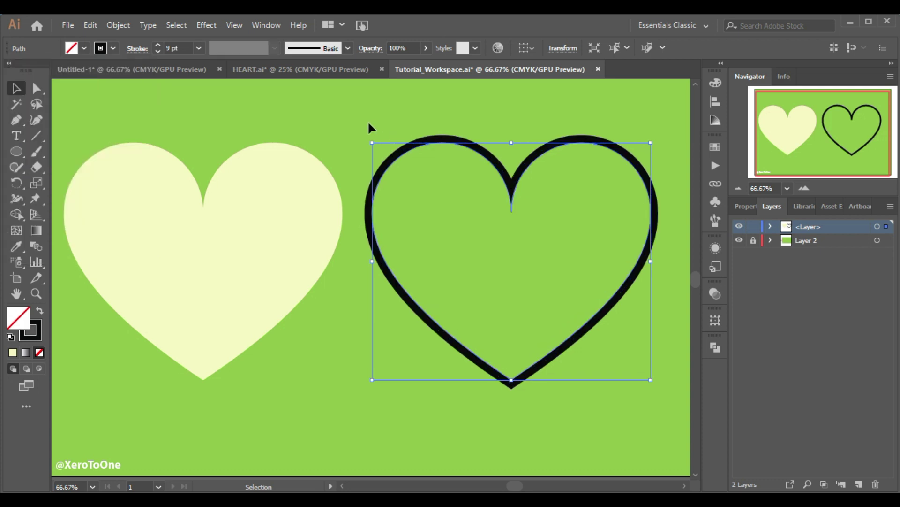
key(ctrl+h)
Step: Move the outlined heart over the pale heart, then delete the black outline copy
click(570, 278)
drag(824, 133, 816, 135)
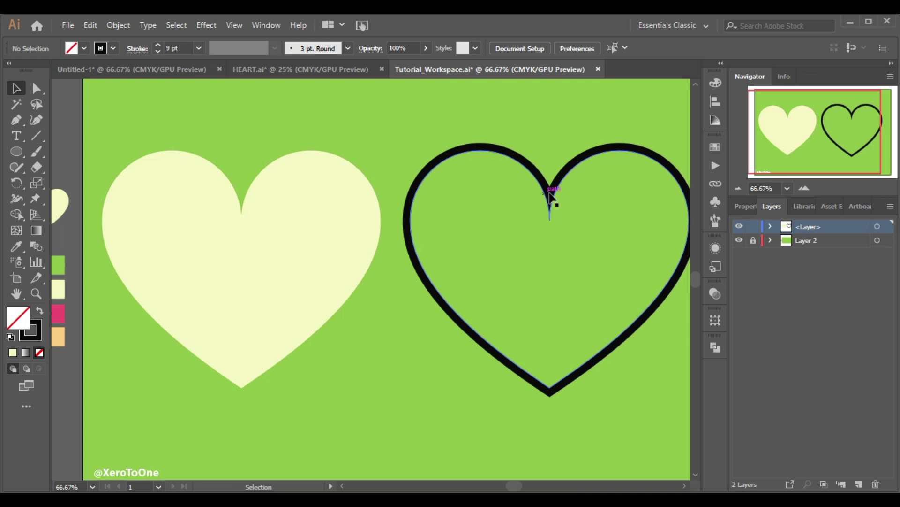
drag(550, 190, 242, 190)
click(543, 398)
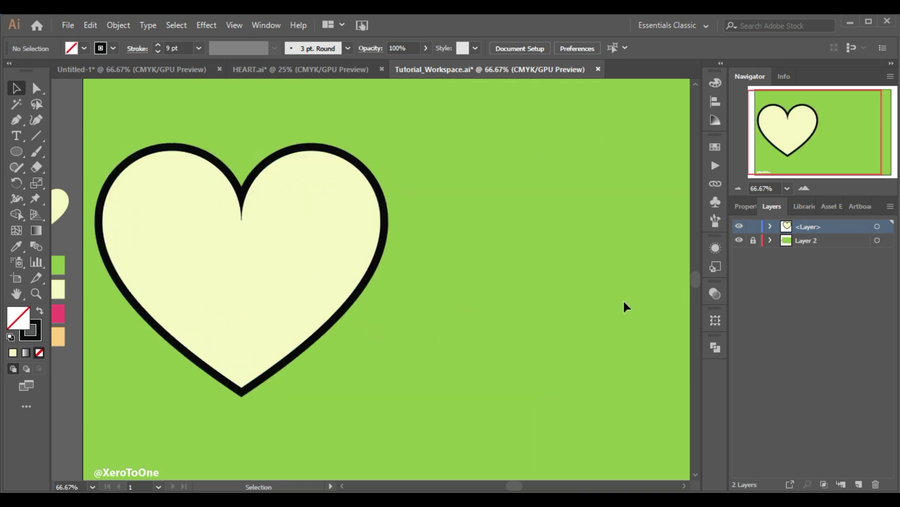
click(802, 149)
mouse_move(802, 149)
mouse_down()
mouse_move(788, 137)
mouse_move(796, 138)
mouse_up()
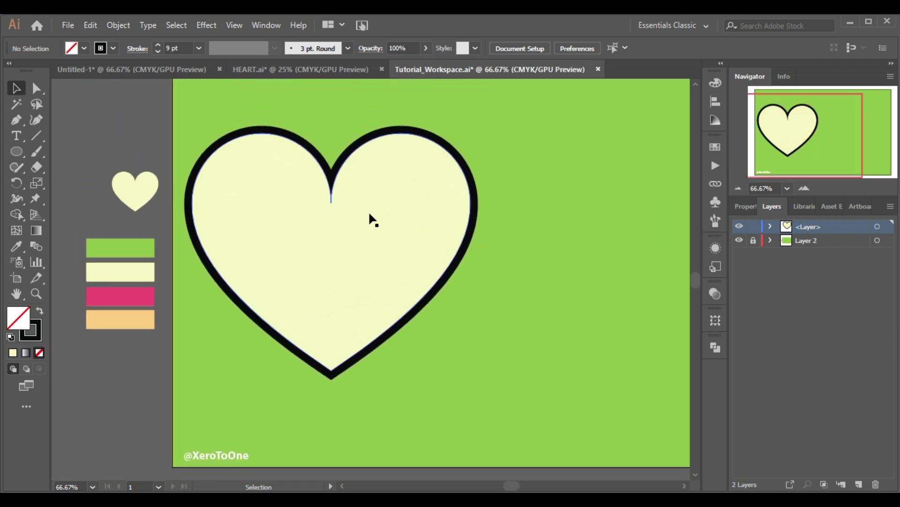
click(332, 198)
key(Delete)
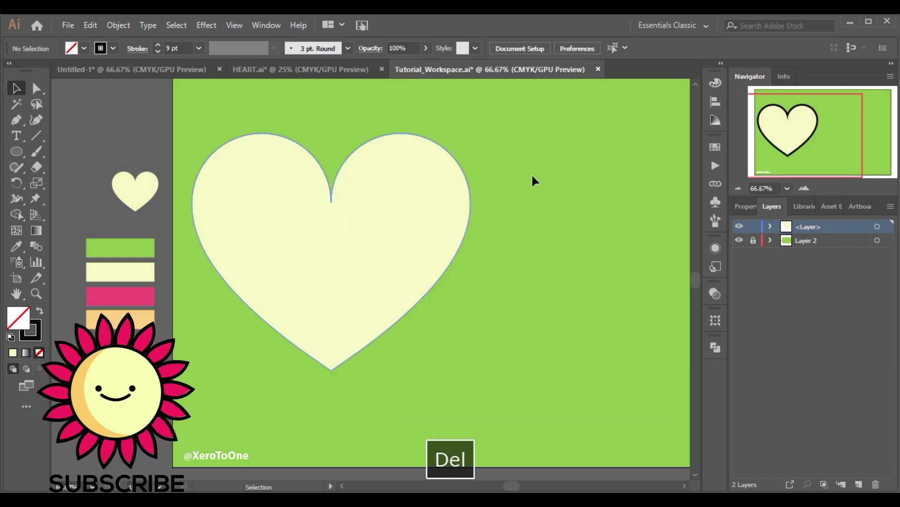
Step: Shift the cream heart toward the artboard centre and zoom to 200% on its top cleft
click(804, 189)
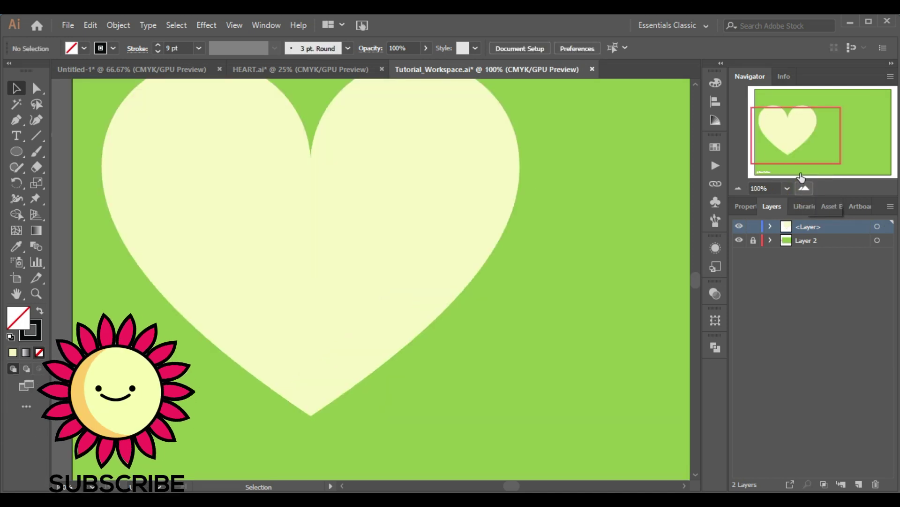
click(737, 190)
drag(361, 243, 411, 243)
click(575, 256)
click(804, 188)
click(806, 188)
click(805, 188)
drag(800, 136, 795, 117)
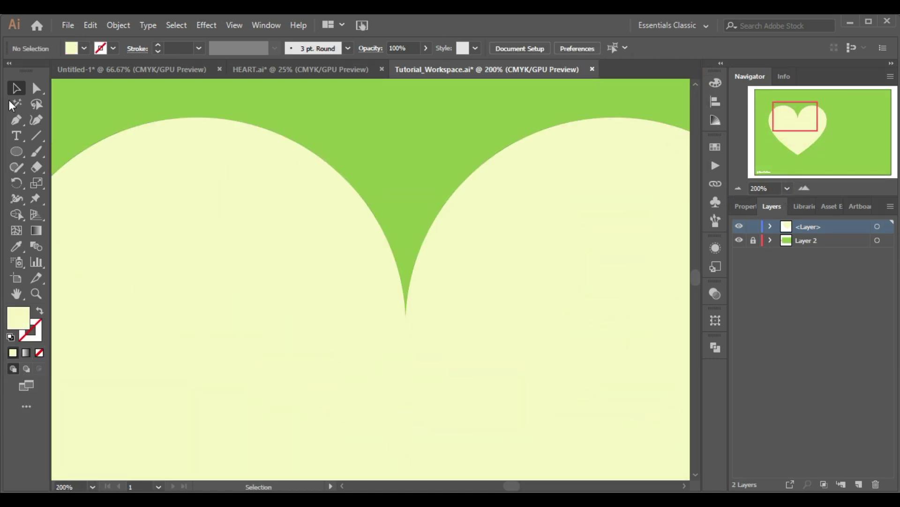
Step: Draw a closed curved teardrop path over the left side of the cleft
click(16, 120)
click(261, 149)
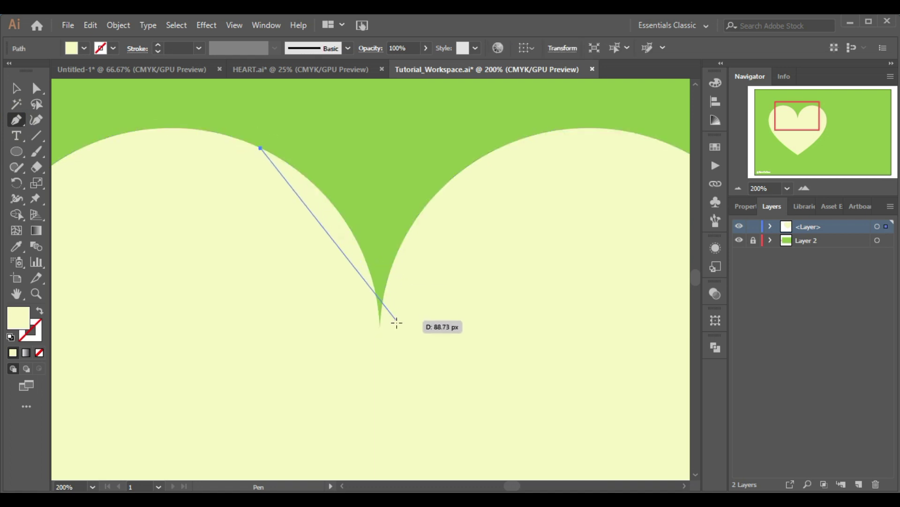
drag(397, 324, 424, 452)
click(313, 369)
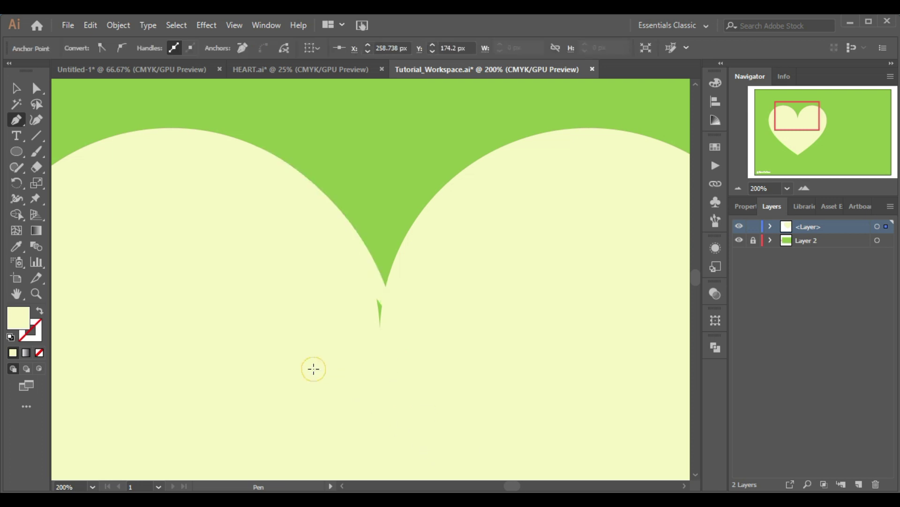
click(261, 149)
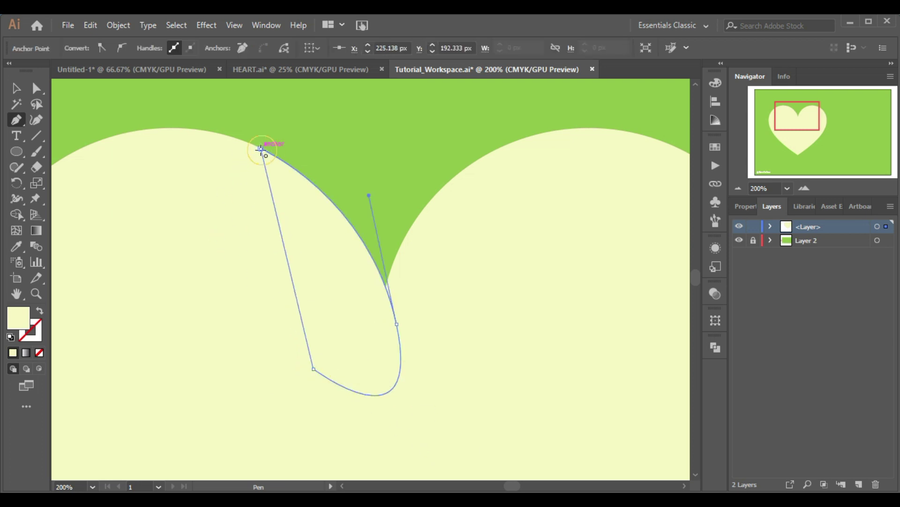
key(ctrl)
Step: Copy the cream teardrop to the right, mirror it, and nudge it left to narrow the notch
ctrl+click(380, 160)
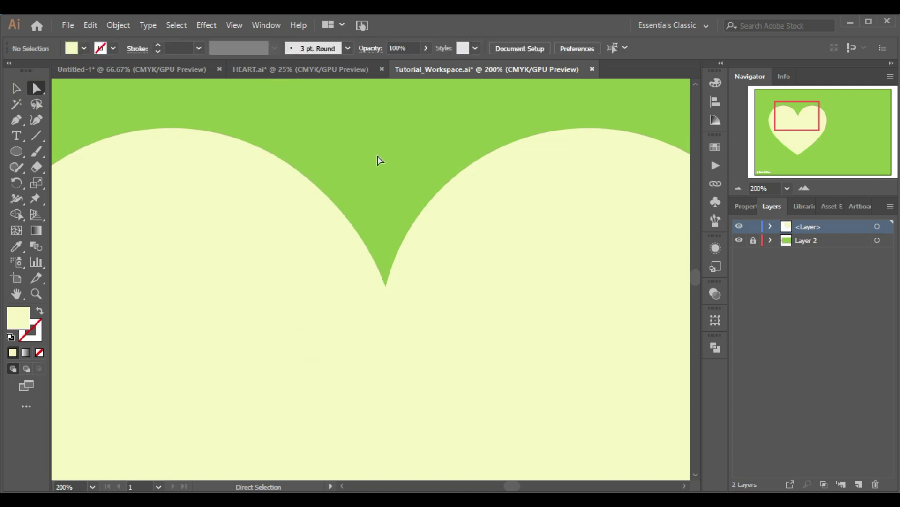
key(v)
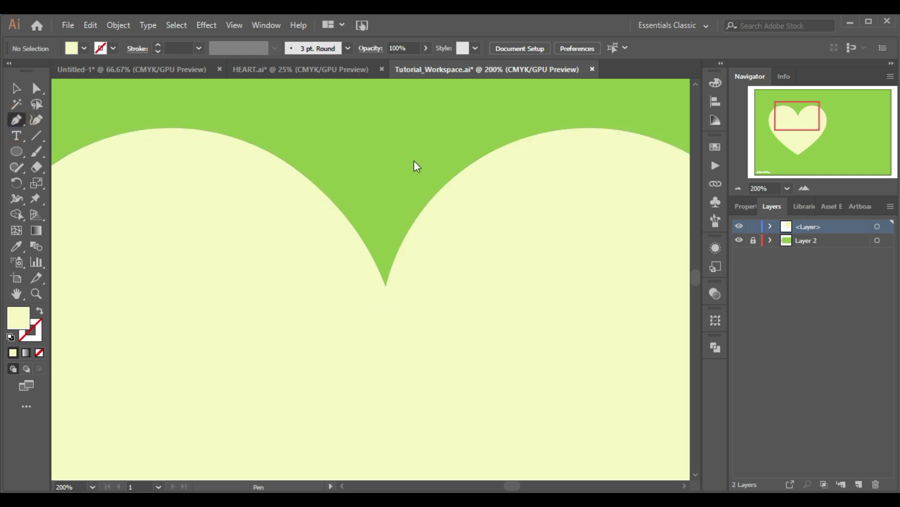
click(385, 301)
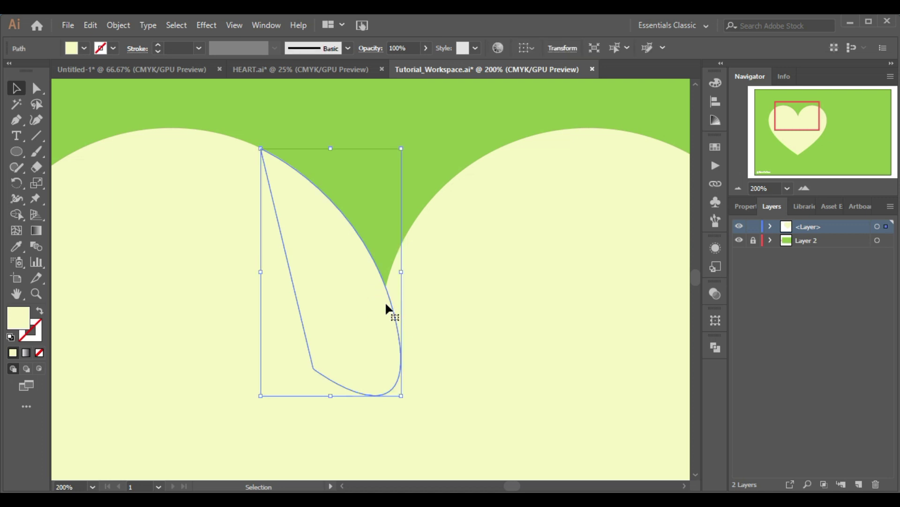
drag(386, 304, 480, 310)
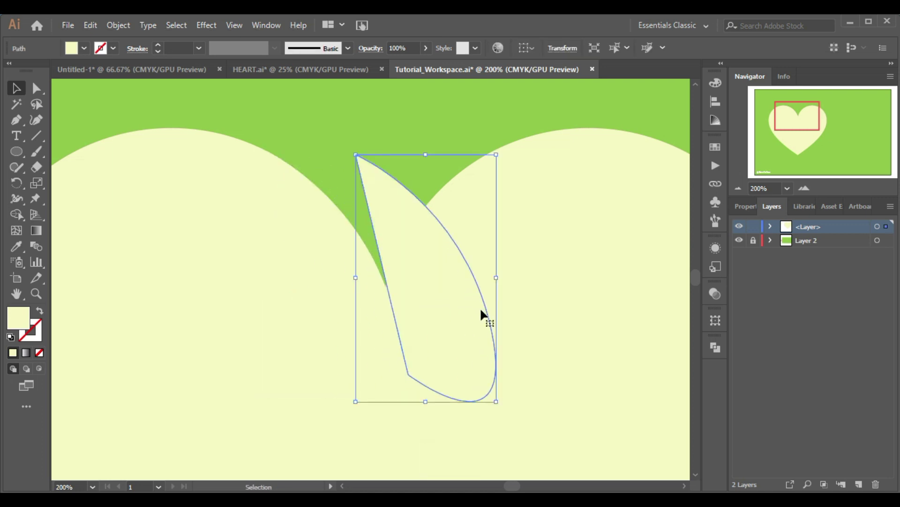
right_click(480, 310)
mouse_move(535, 229)
click(681, 276)
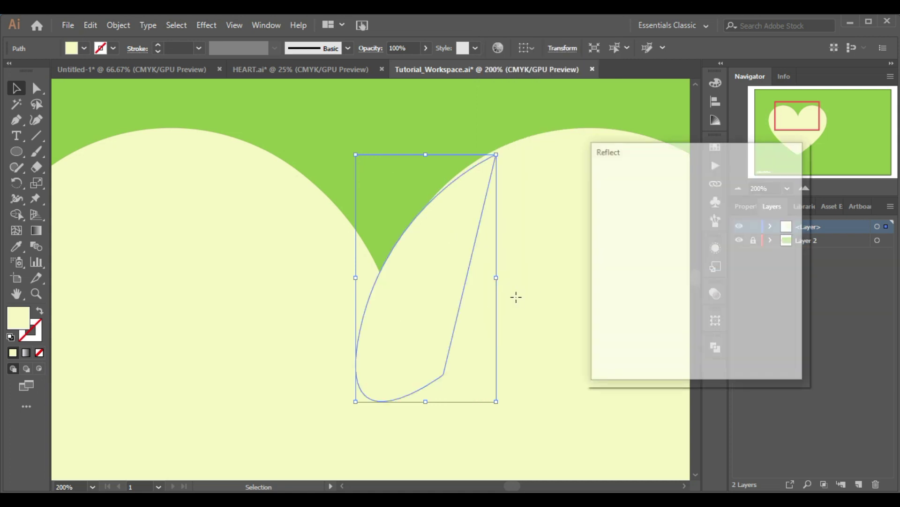
click(678, 358)
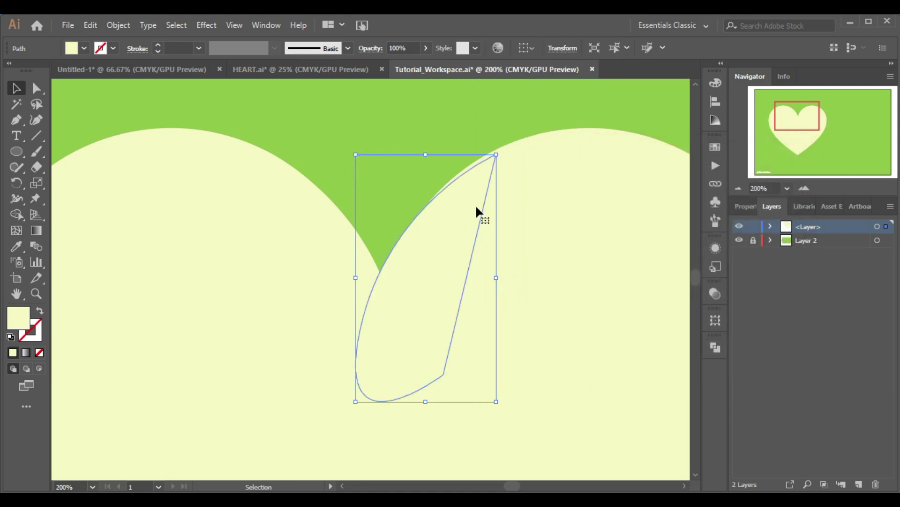
key(Left)
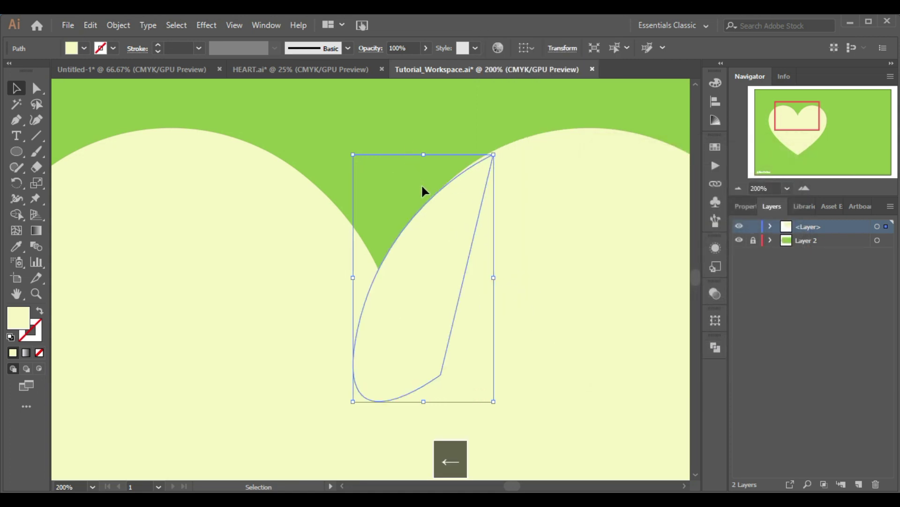
click(422, 184)
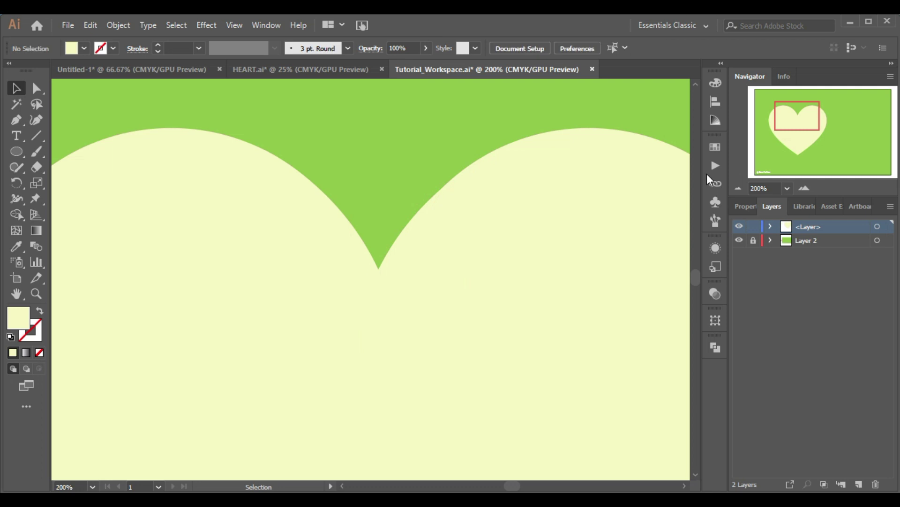
click(741, 194)
Step: Select all the heart pieces and unite them into one cream shape with Pathfinder
click(740, 196)
click(739, 196)
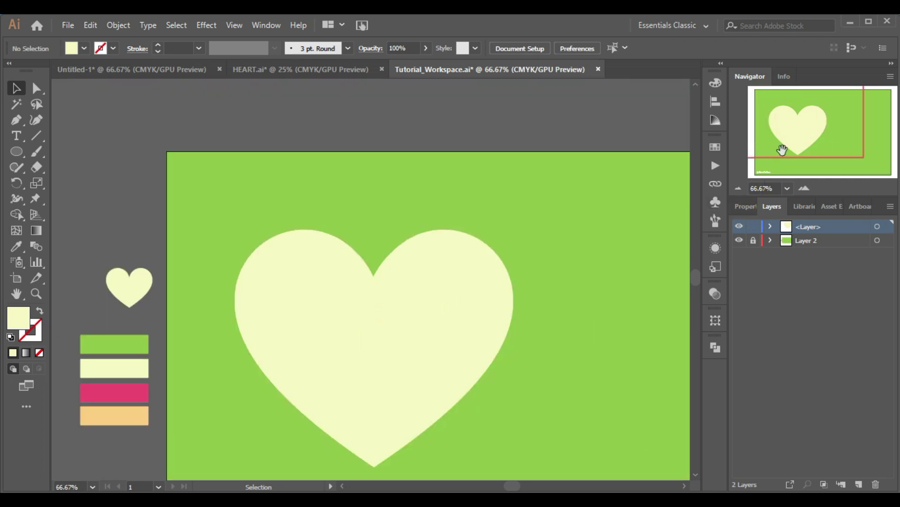
click(798, 137)
drag(237, 134, 525, 357)
click(710, 353)
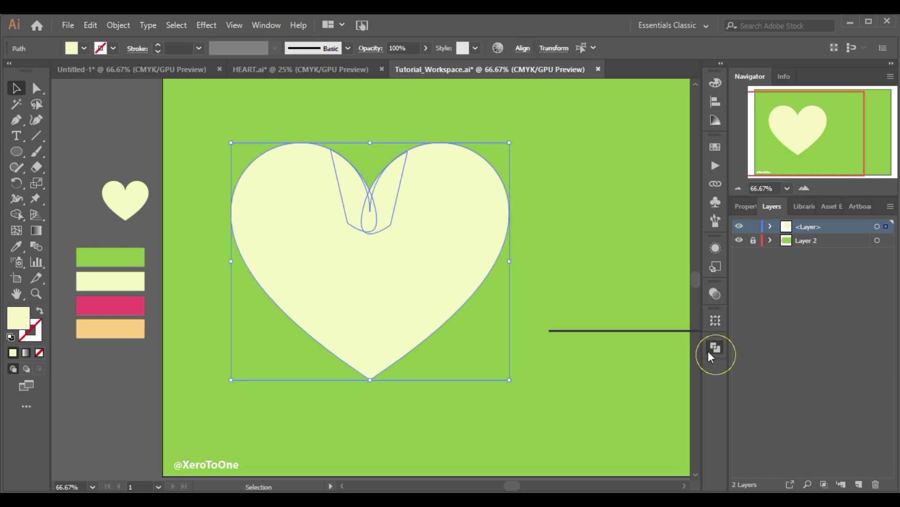
click(565, 377)
Step: Alt-drag a duplicate of the cream heart to its right
click(572, 253)
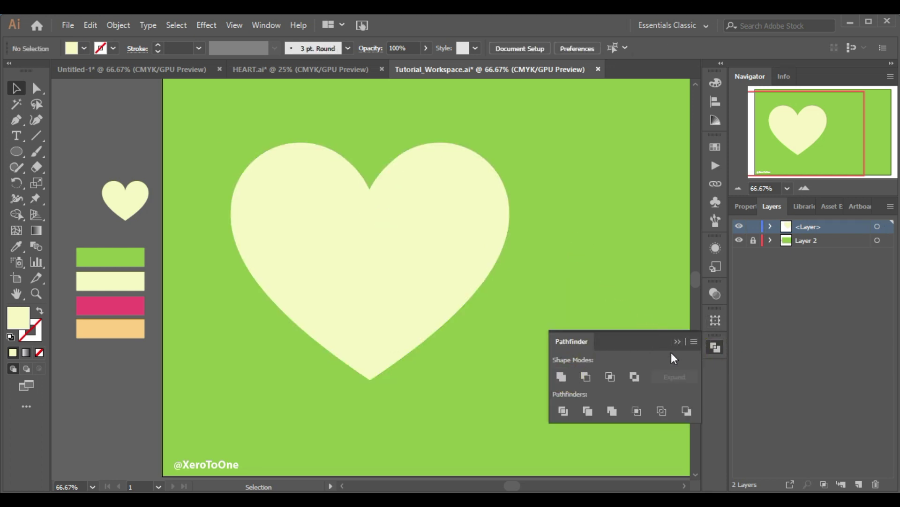
click(677, 341)
drag(820, 146, 842, 145)
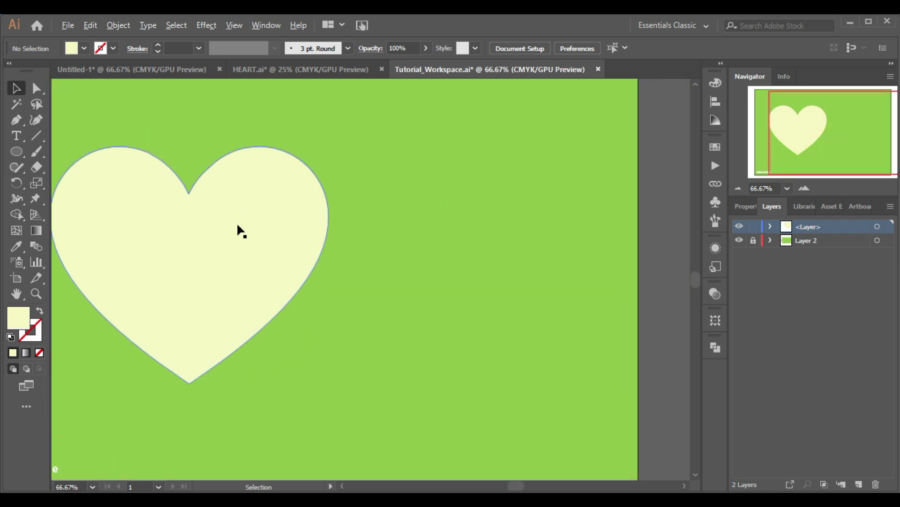
drag(239, 227, 532, 226)
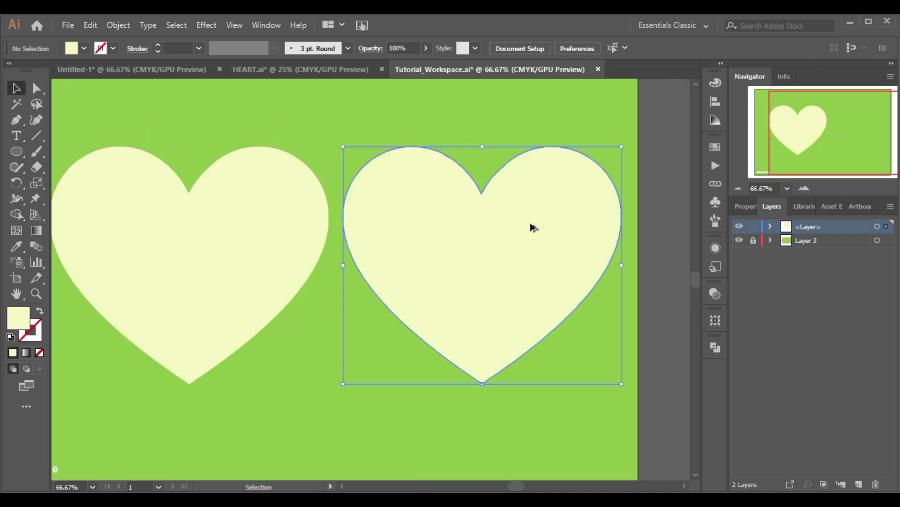
Step: Turn the copy into an outline-only heart with a 10 pt black stroke
click(39, 307)
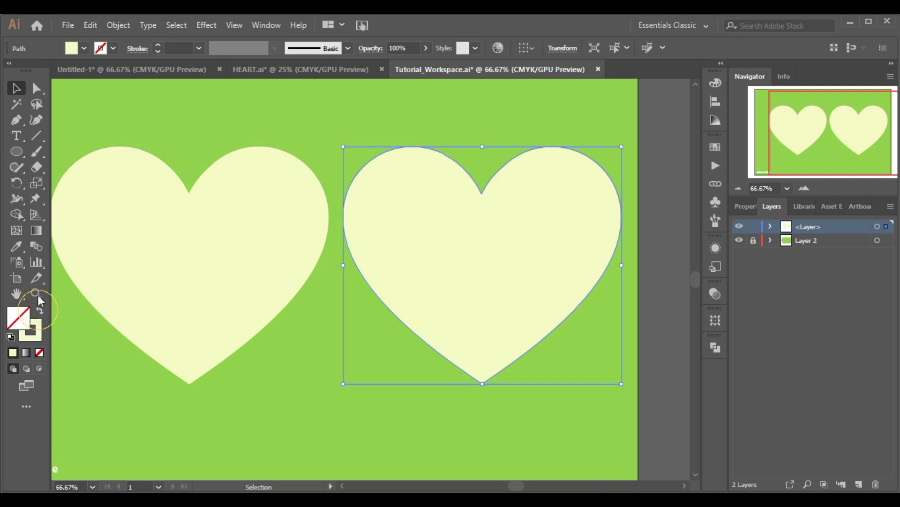
click(113, 48)
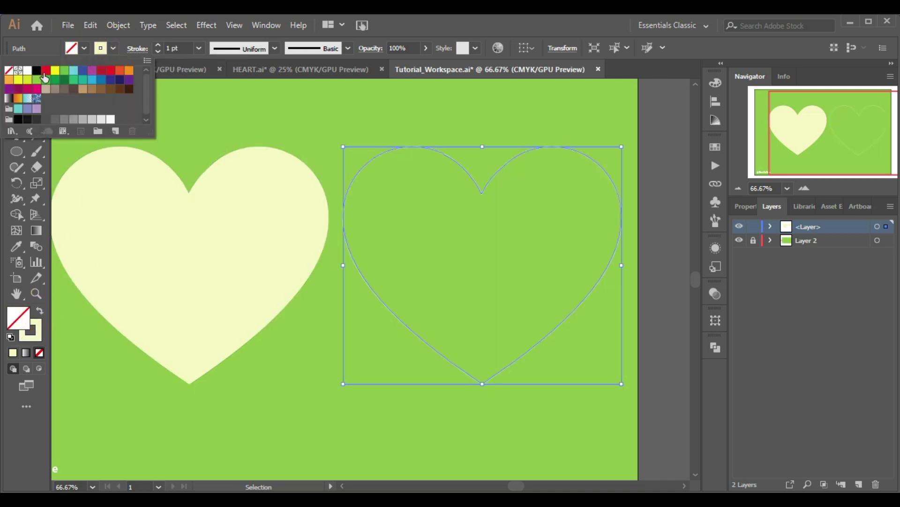
click(37, 70)
click(156, 45)
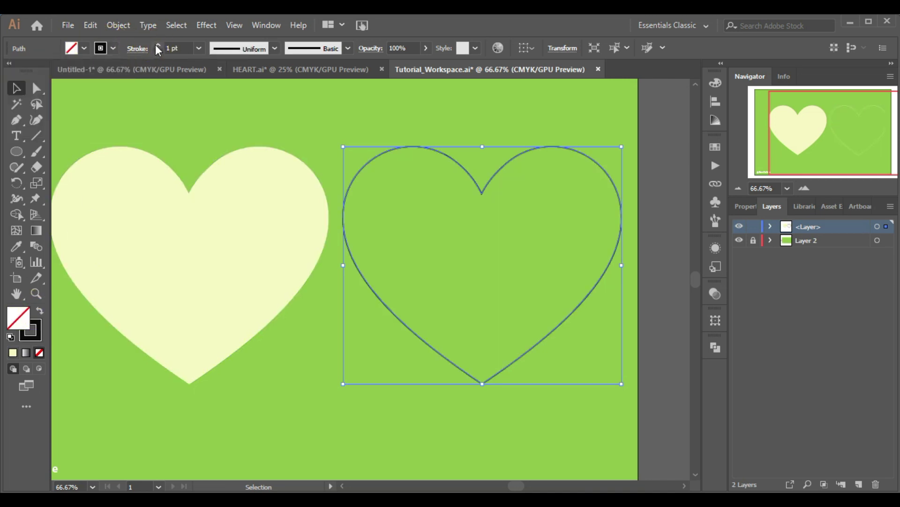
click(156, 45)
click(156, 45)
click(156, 44)
click(156, 44)
click(155, 44)
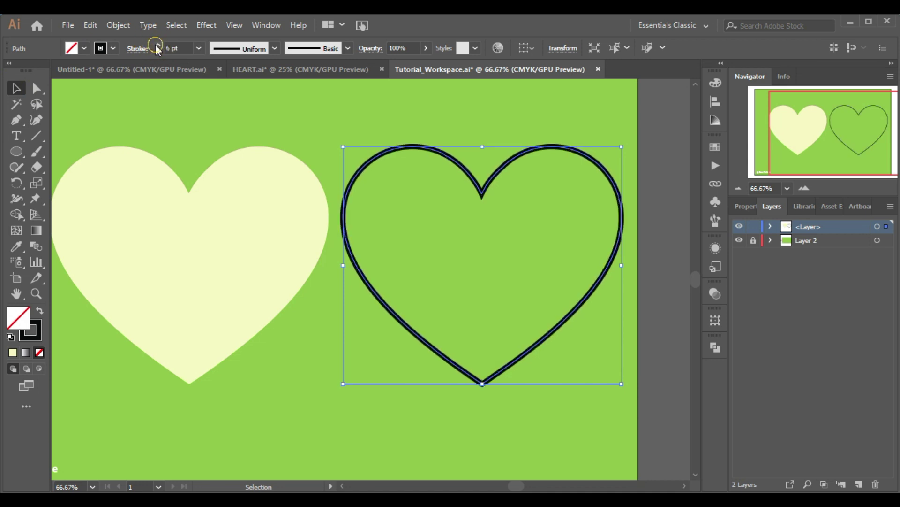
click(156, 44)
click(155, 44)
click(156, 44)
click(156, 44)
Step: Move the black outline heart over the cream heart so they line up
click(245, 102)
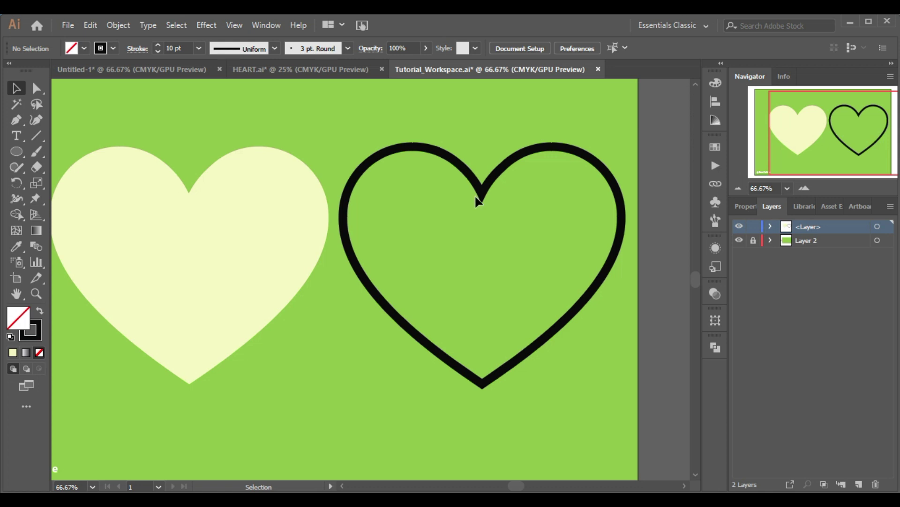
drag(482, 199, 190, 186)
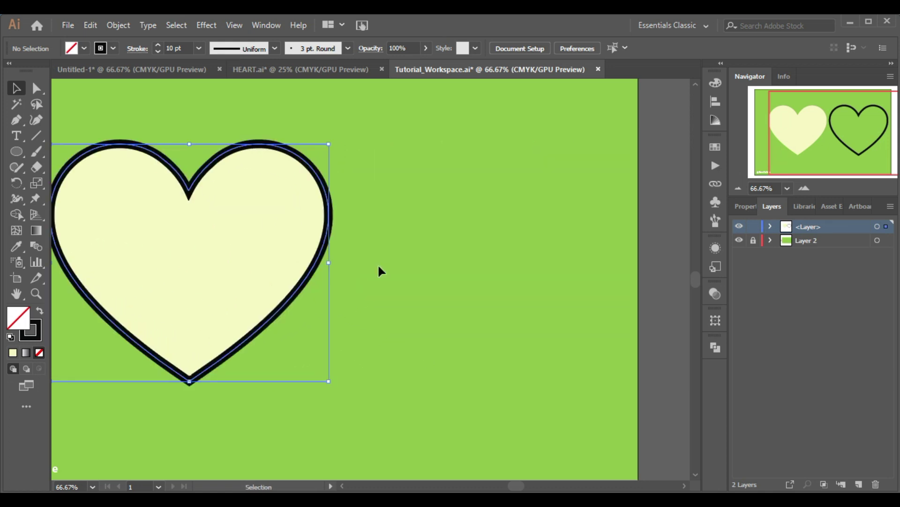
click(505, 328)
Step: Fill the heart with the pink swatch colour using the Eyedropper
click(804, 134)
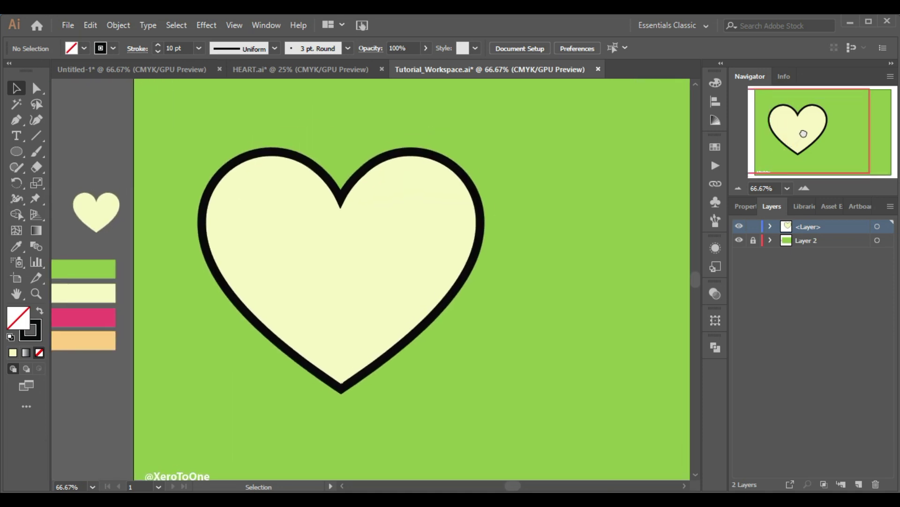
key(ctrl+minus)
click(263, 290)
click(17, 245)
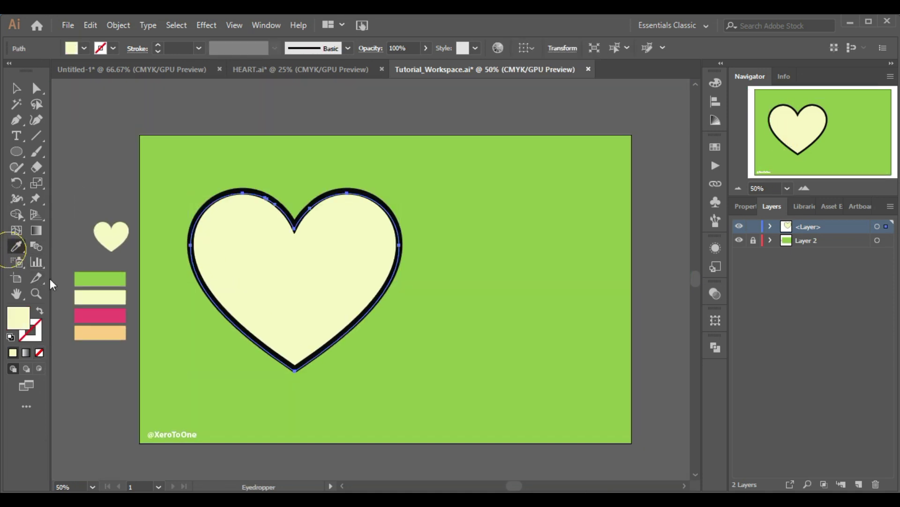
click(88, 312)
click(16, 88)
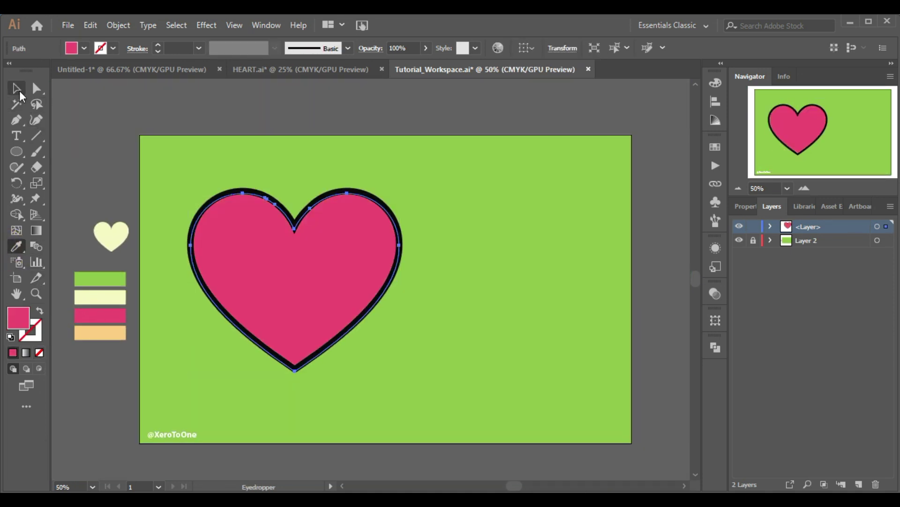
click(299, 137)
Step: Scale the pink heart down and place three evenly spaced copies across the artboard
click(272, 192)
drag(402, 373, 309, 292)
drag(257, 243, 392, 289)
drag(392, 289, 544, 289)
click(466, 356)
click(381, 275)
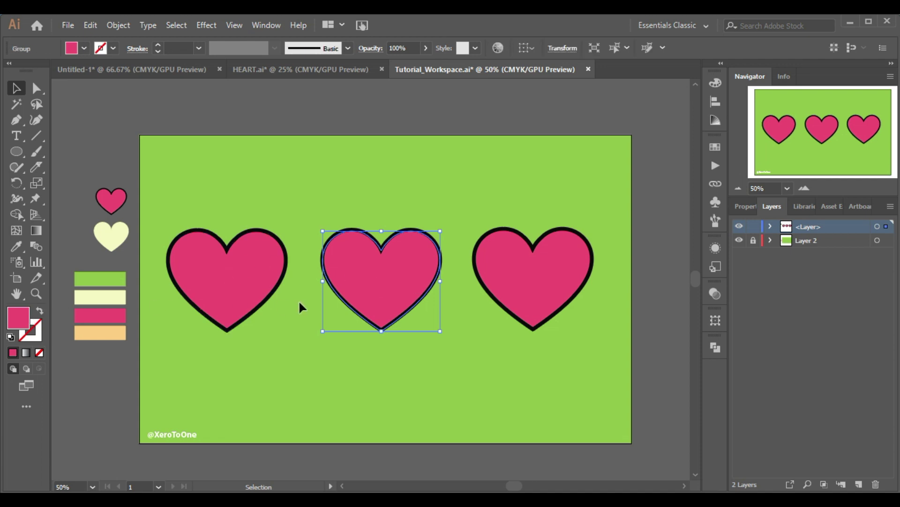
Step: Isolate the middle heart, slice it with a wavy Knife cut, and select the lower piece
double_click(381, 285)
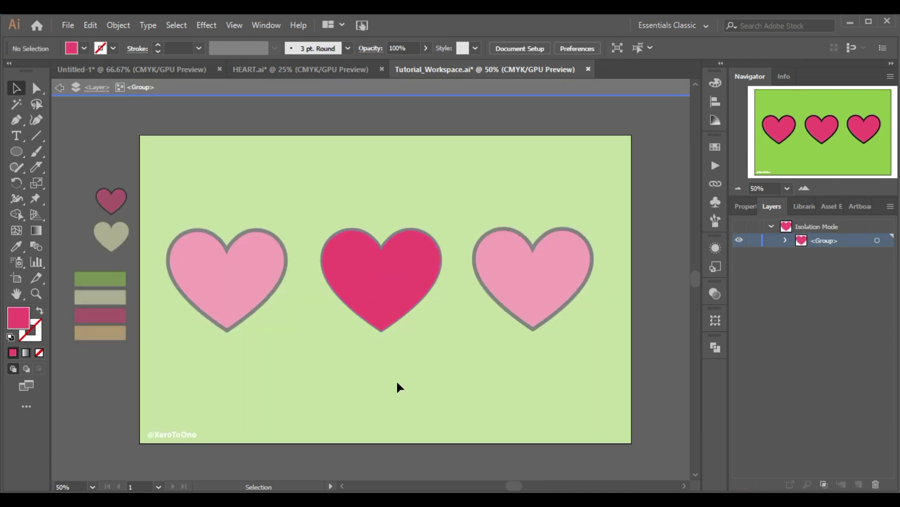
alt+click(36, 167)
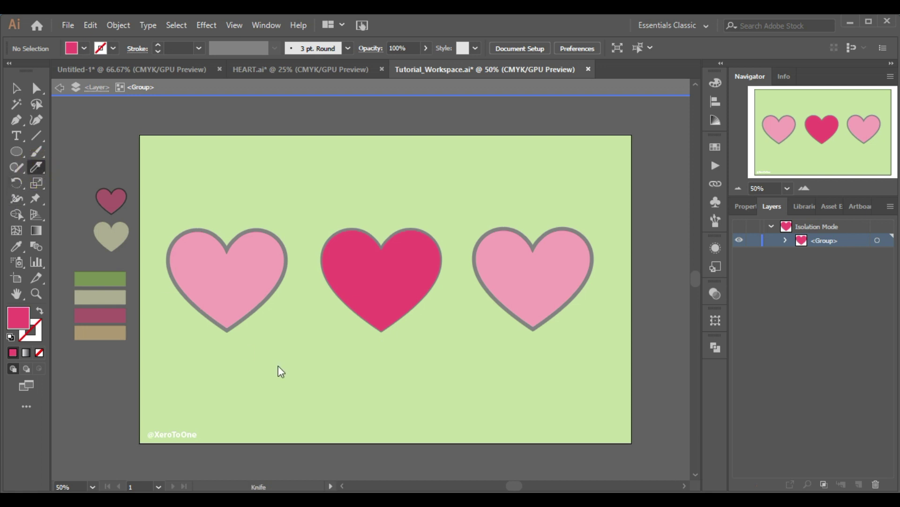
mouse_move(317, 288)
mouse_down()
mouse_move(356, 276)
mouse_move(440, 278)
mouse_move(502, 232)
mouse_up()
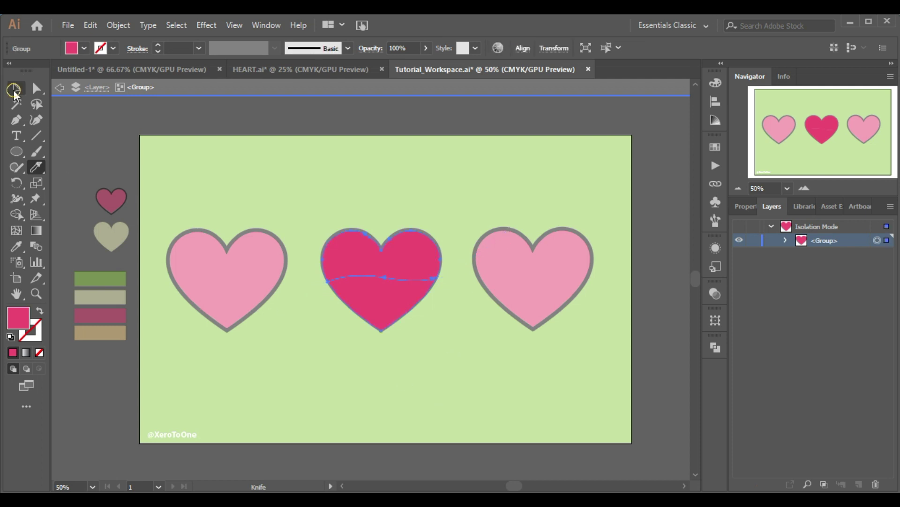
click(15, 89)
click(305, 171)
click(382, 310)
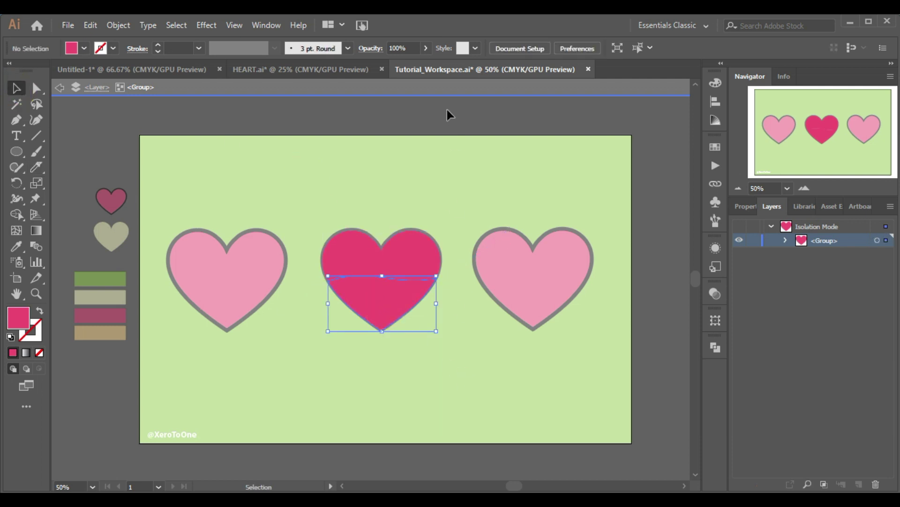
Step: Recolour the lower piece with Saturation 73 and Brightness 92, then exit isolation mode
drag(697, 366, 698, 366)
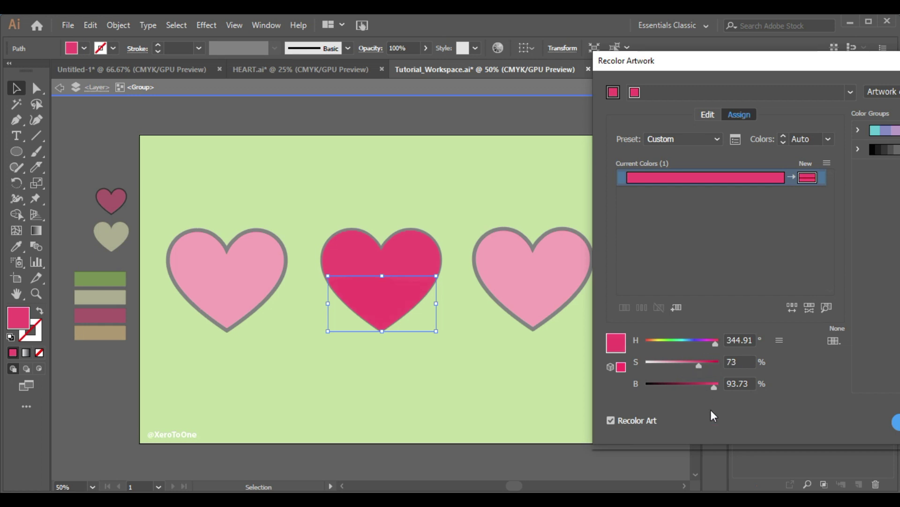
click(890, 424)
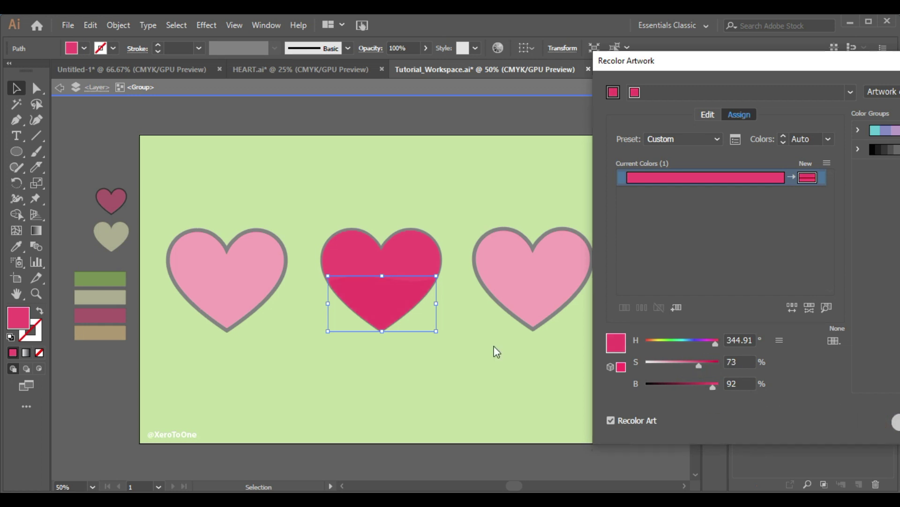
click(474, 376)
double_click(480, 384)
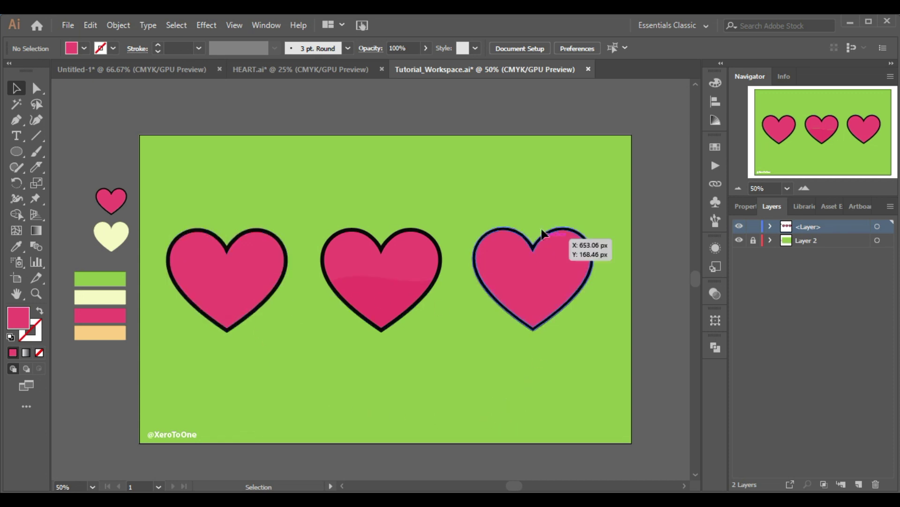
Step: Delete the third heart's black outline, leaving only the pink fill
click(534, 247)
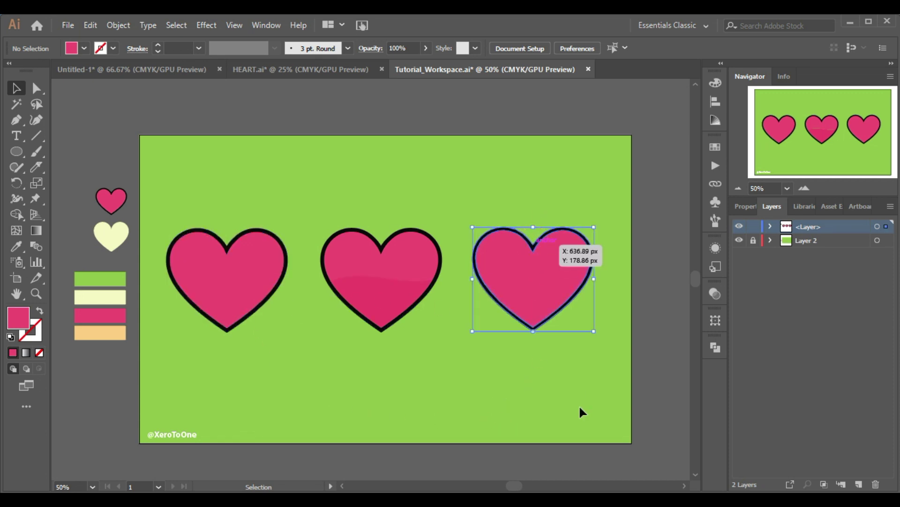
key(Delete)
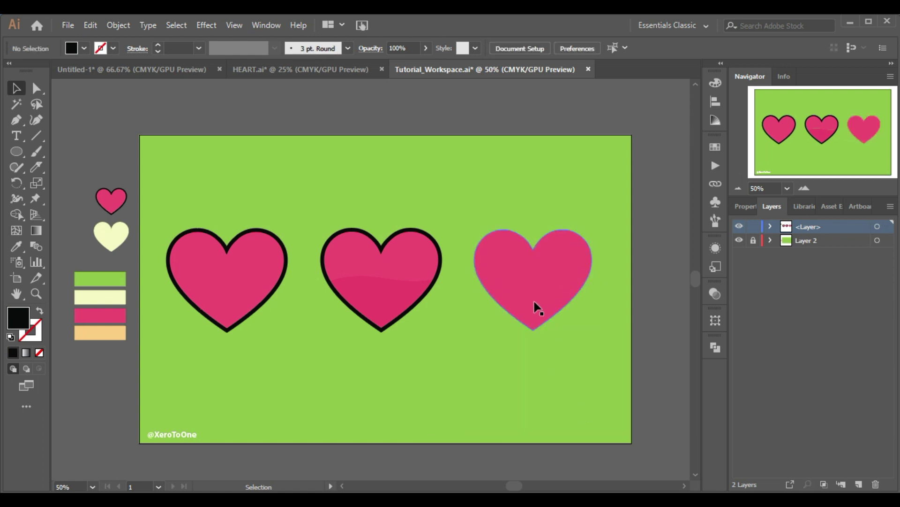
click(537, 308)
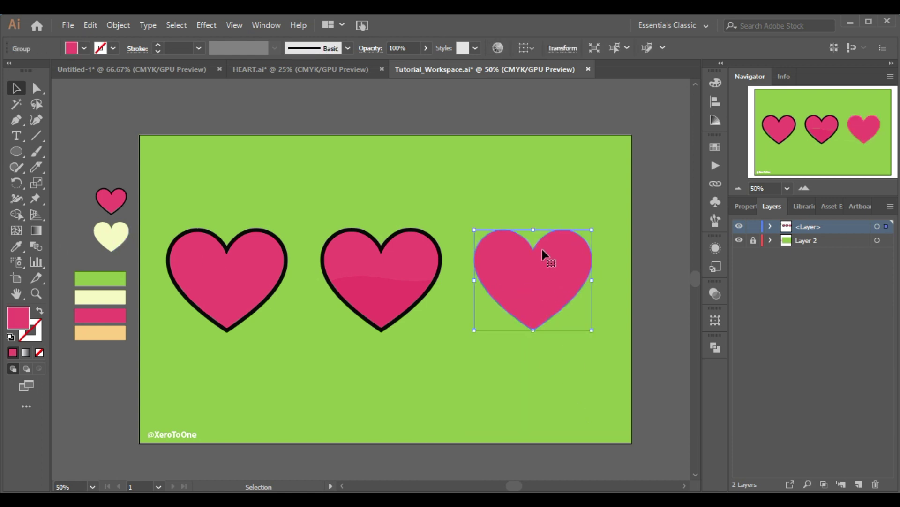
Step: Cut the third heart straight down its centre with the Knife tool
click(36, 167)
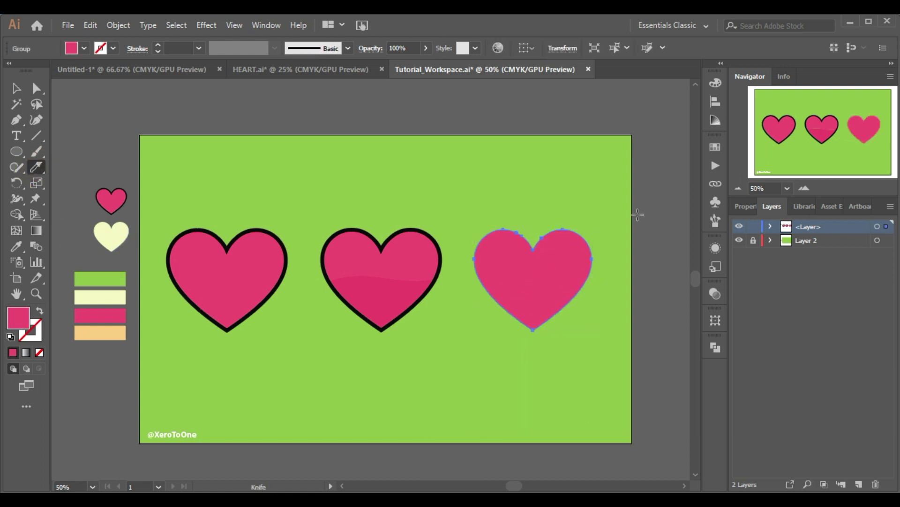
click(803, 188)
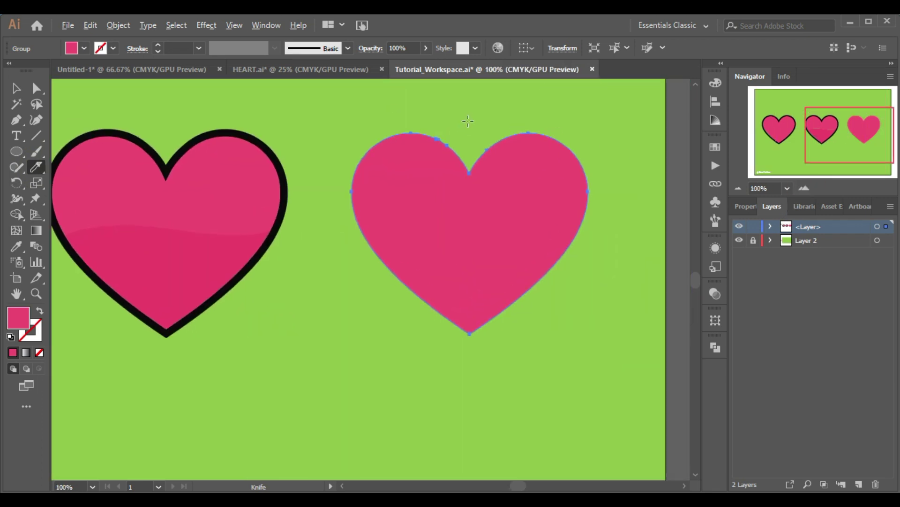
drag(469, 135, 468, 413)
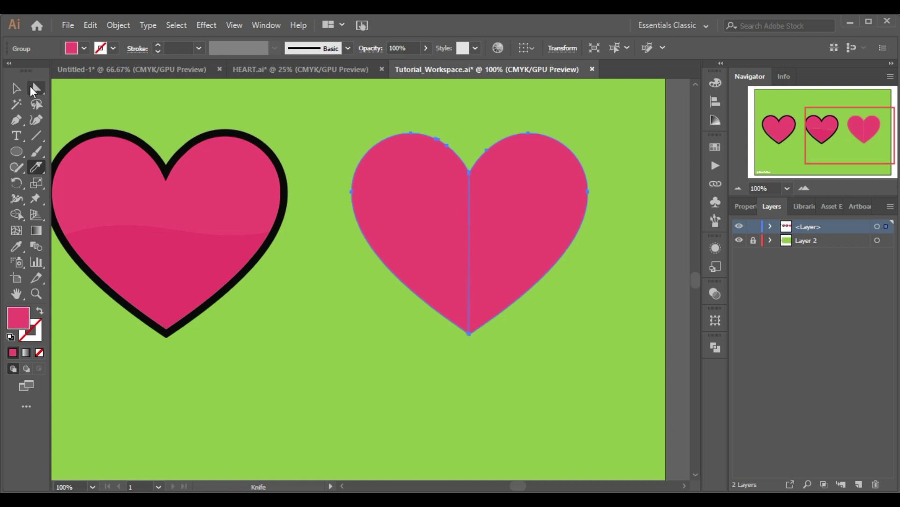
click(16, 88)
click(457, 343)
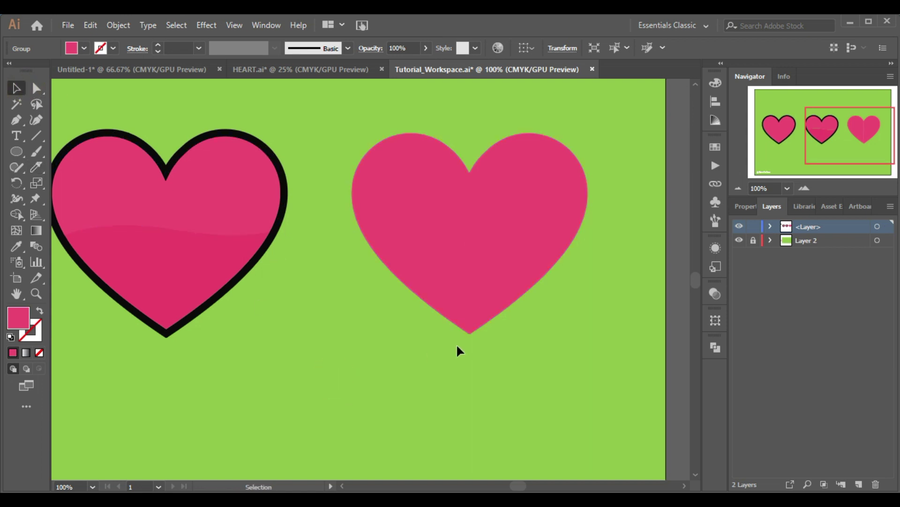
click(538, 249)
Step: Ungroup the split heart into separate left and right halves
right_click(441, 372)
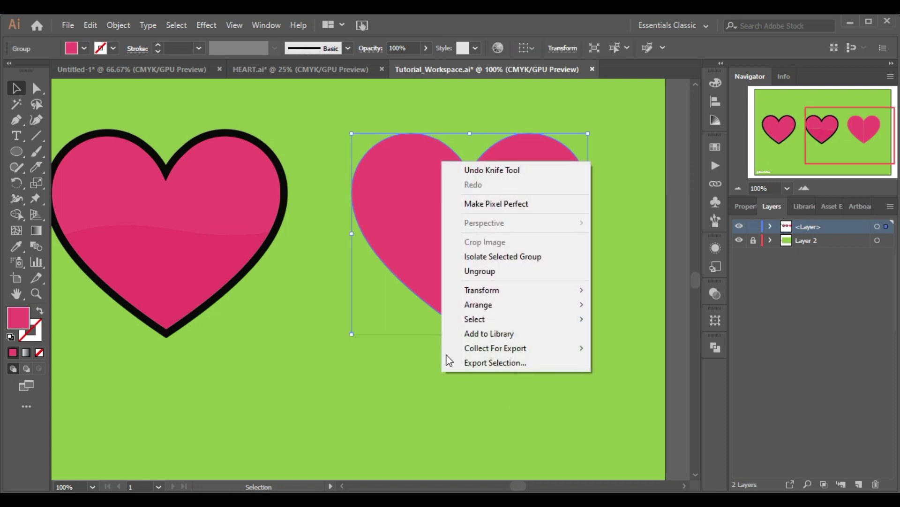
click(483, 272)
click(495, 391)
Step: Give the right half the darker pink from the middle heart's lower piece
click(519, 232)
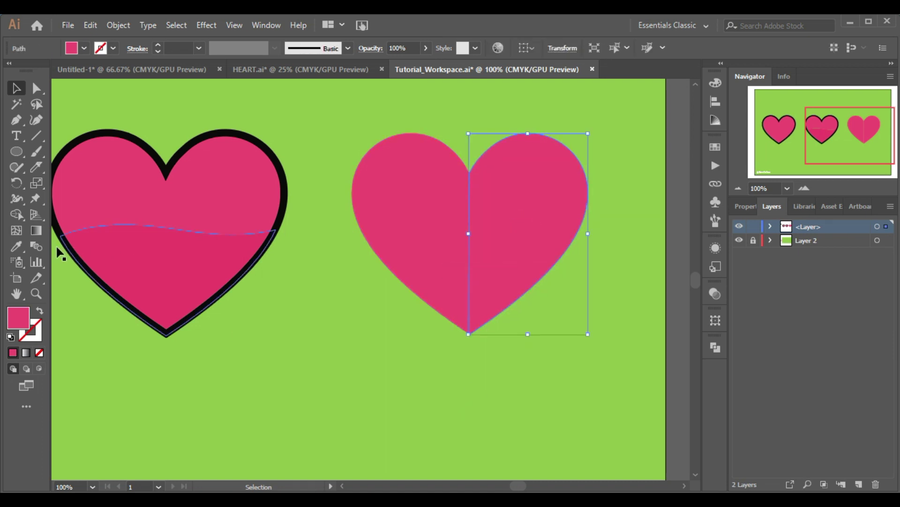
click(18, 246)
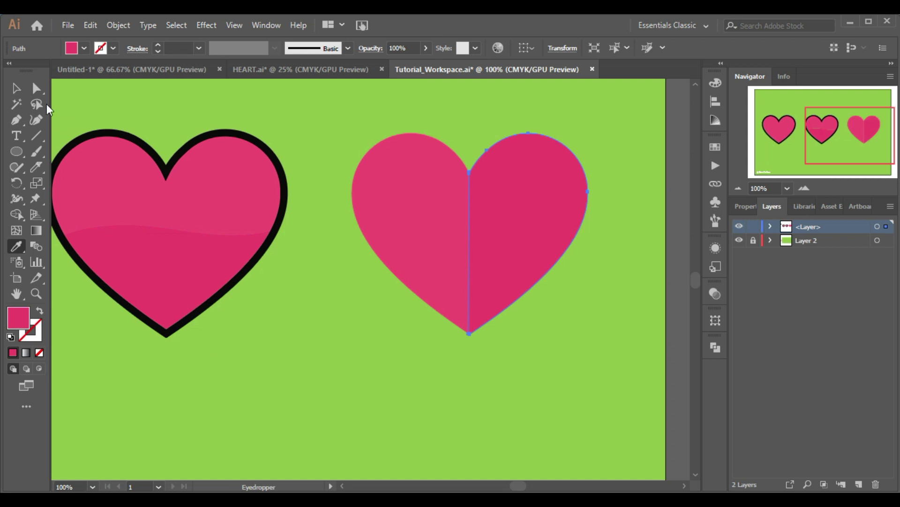
click(16, 88)
click(424, 410)
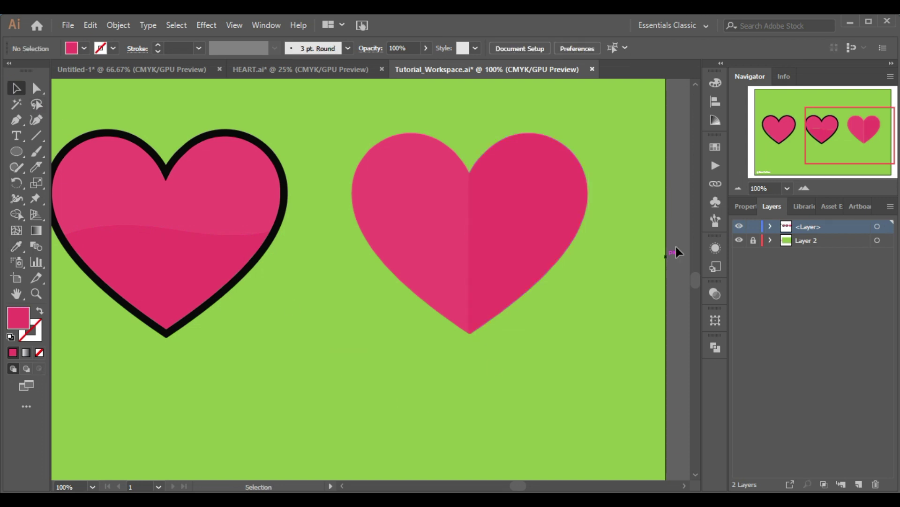
click(736, 190)
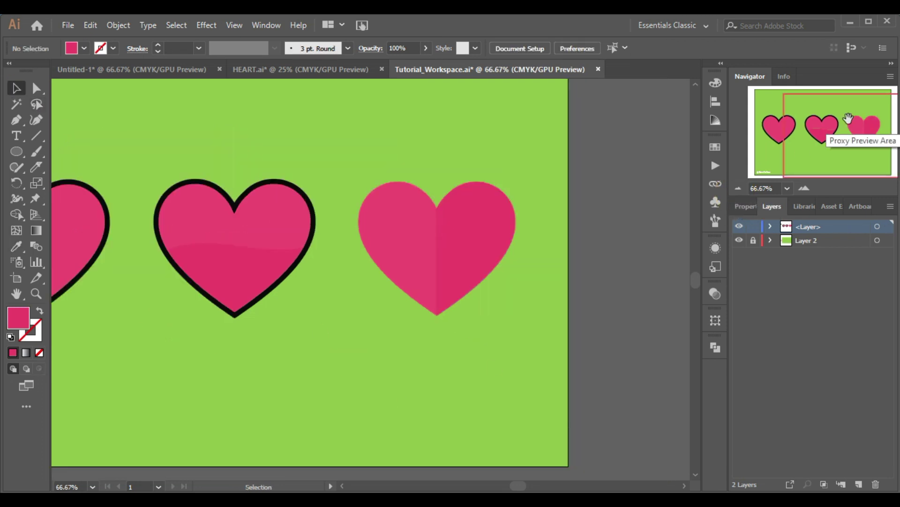
Step: Re-centre the artboard to show the three hearts labelled 1, 2 and 3
click(835, 122)
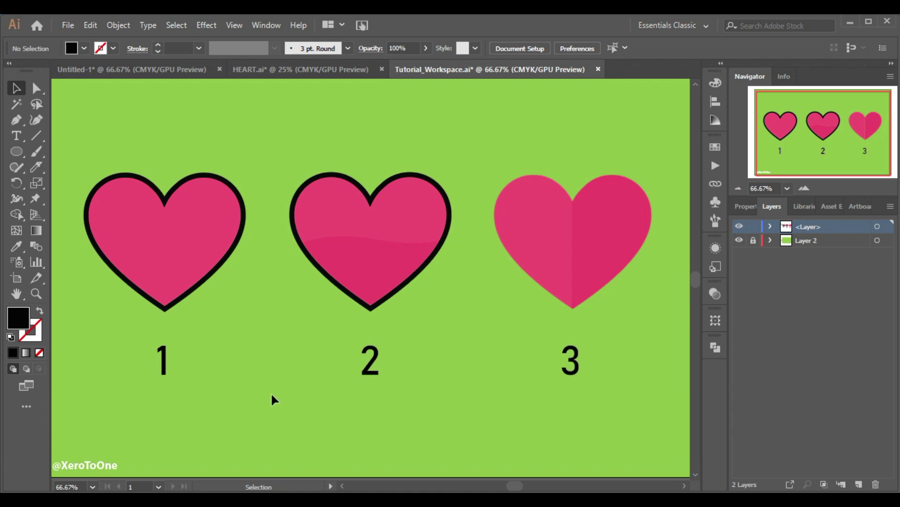